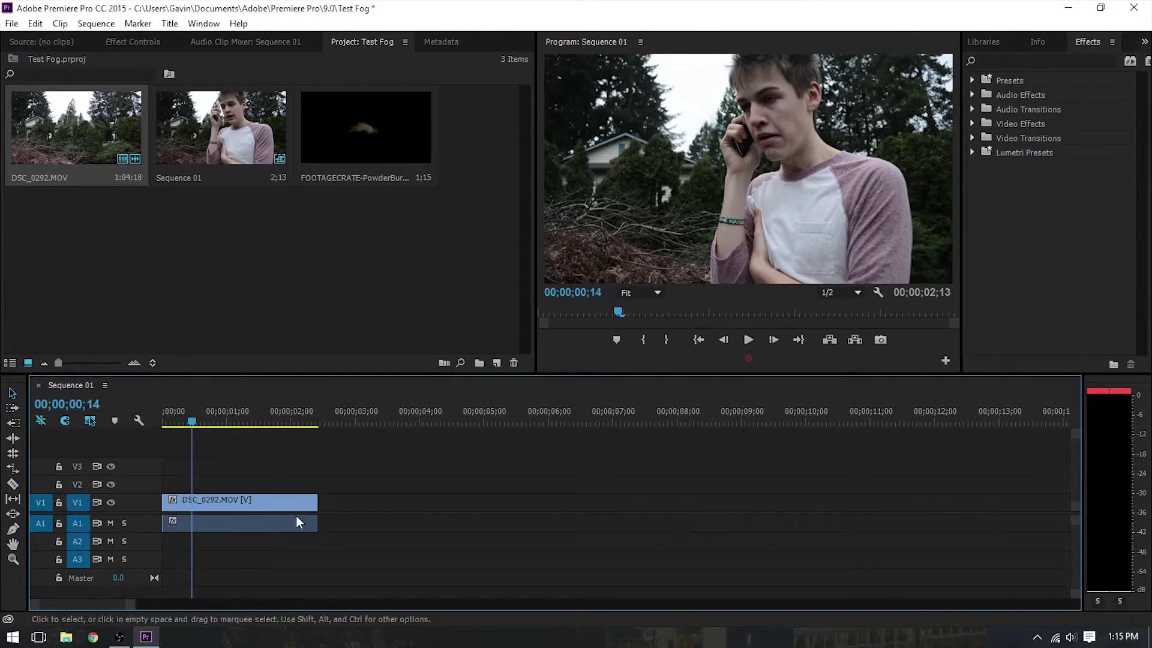
Preview the footage to one second, rewind, and bring the FOOTAGECRATE clip over track V2.
drag(191, 423, 294, 417)
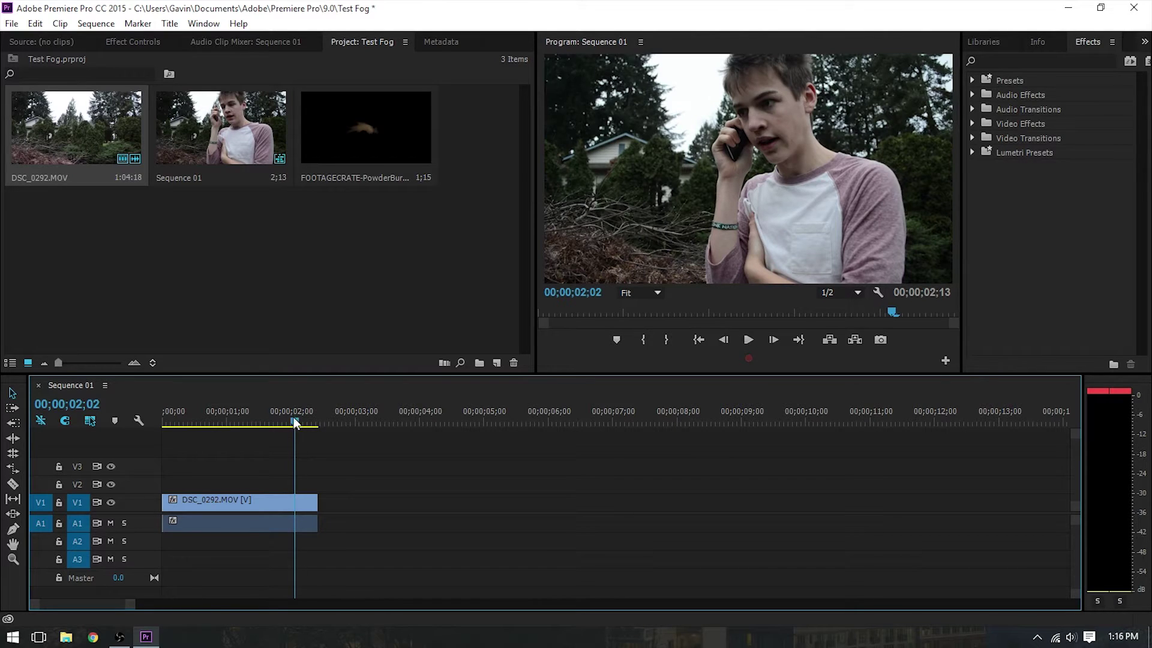
drag(293, 417, 174, 459)
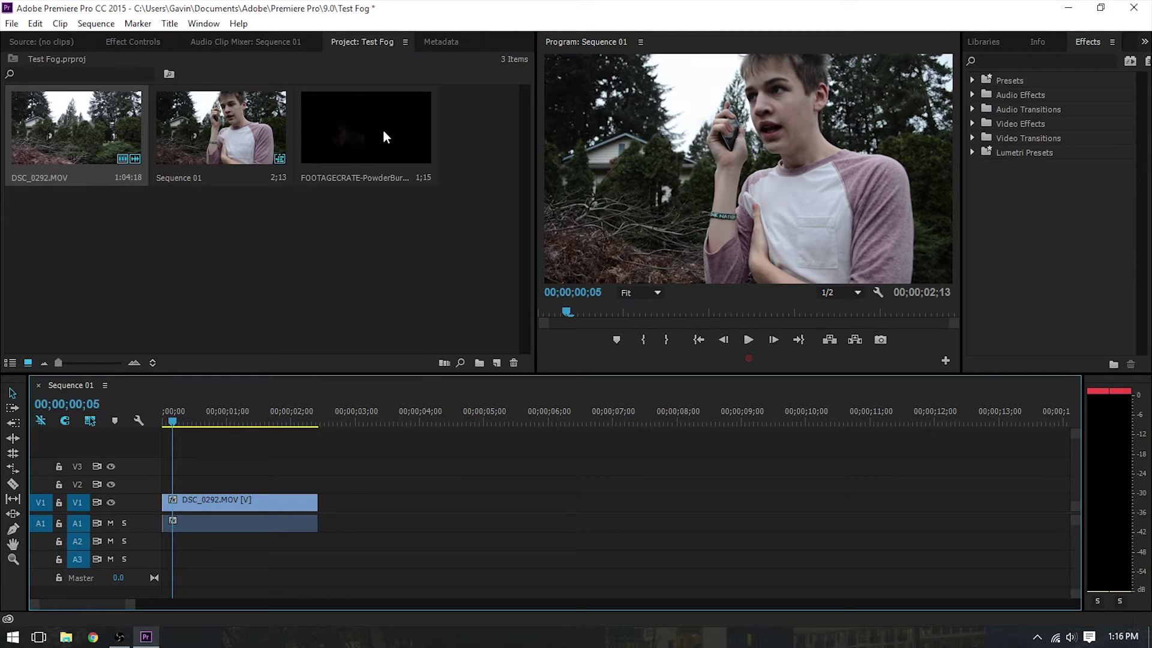
drag(385, 136, 162, 489)
Drop the FOOTAGECRATE powder clip on V2 at 00;00;00;00 and scrub to preview it over DSC_0292.MOV.
drag(172, 417, 248, 408)
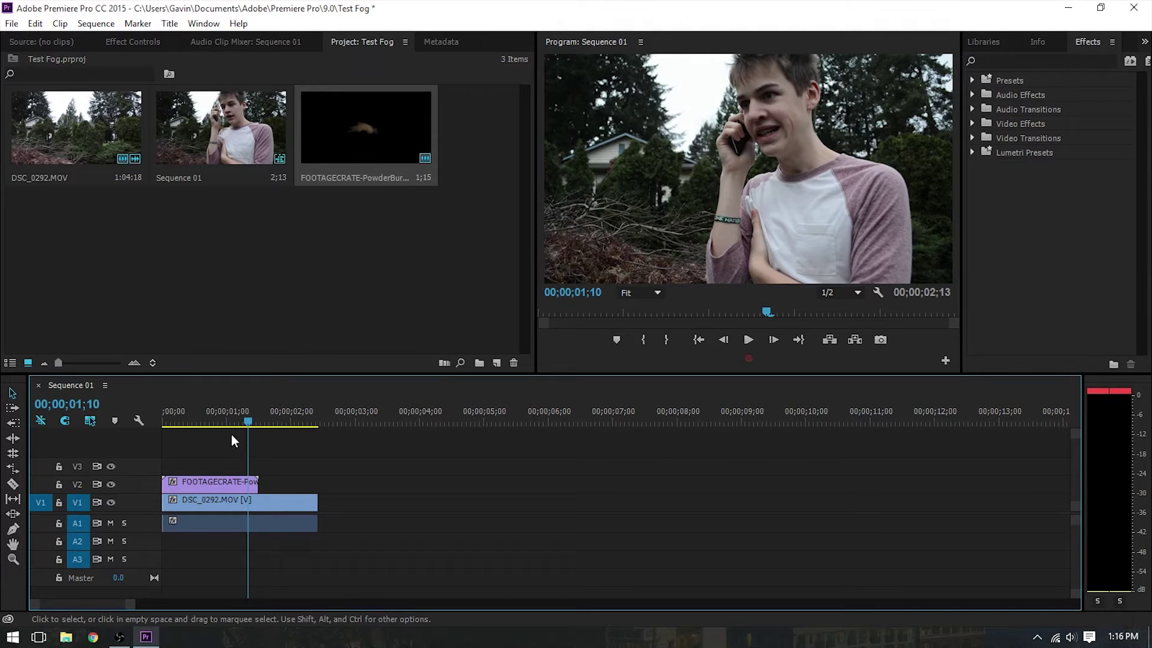
drag(231, 434, 208, 433)
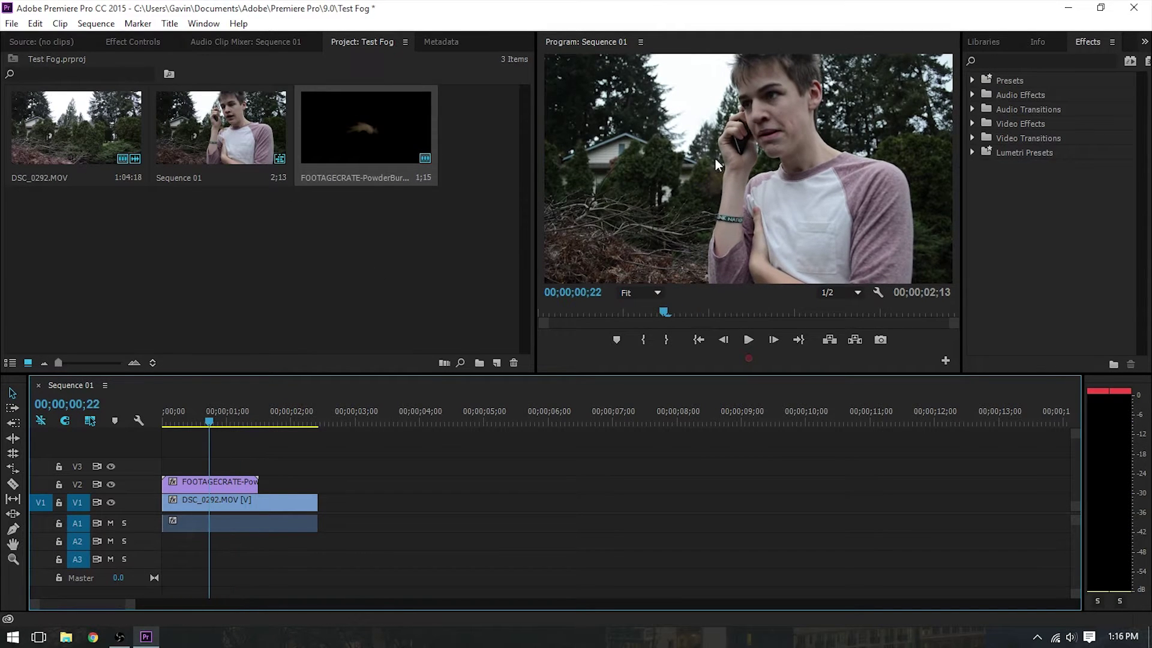
drag(209, 423, 176, 458)
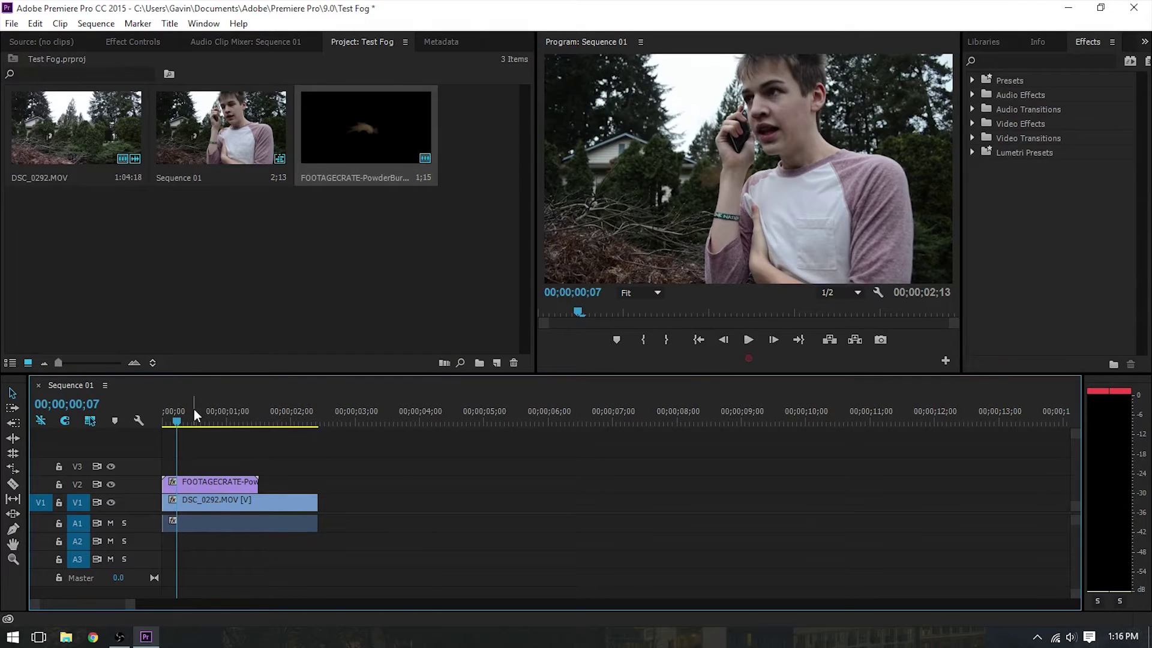
click(178, 422)
drag(179, 423, 196, 441)
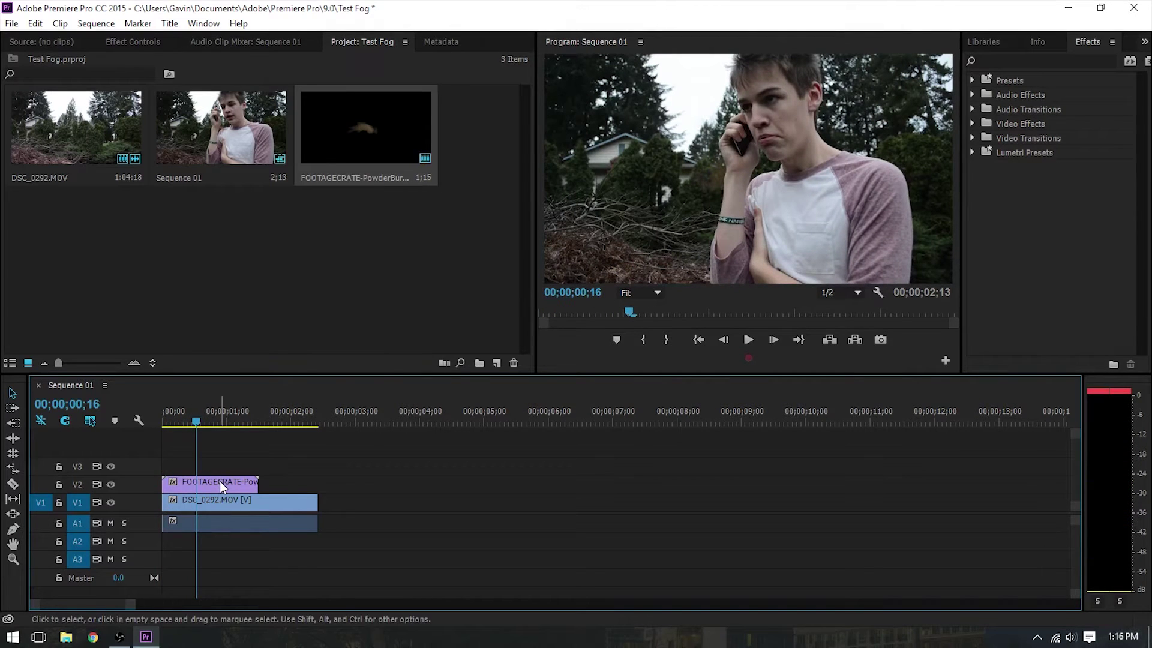
click(219, 482)
Move the powder burst overlay up and right in the Program Monitor, toward the face.
click(741, 174)
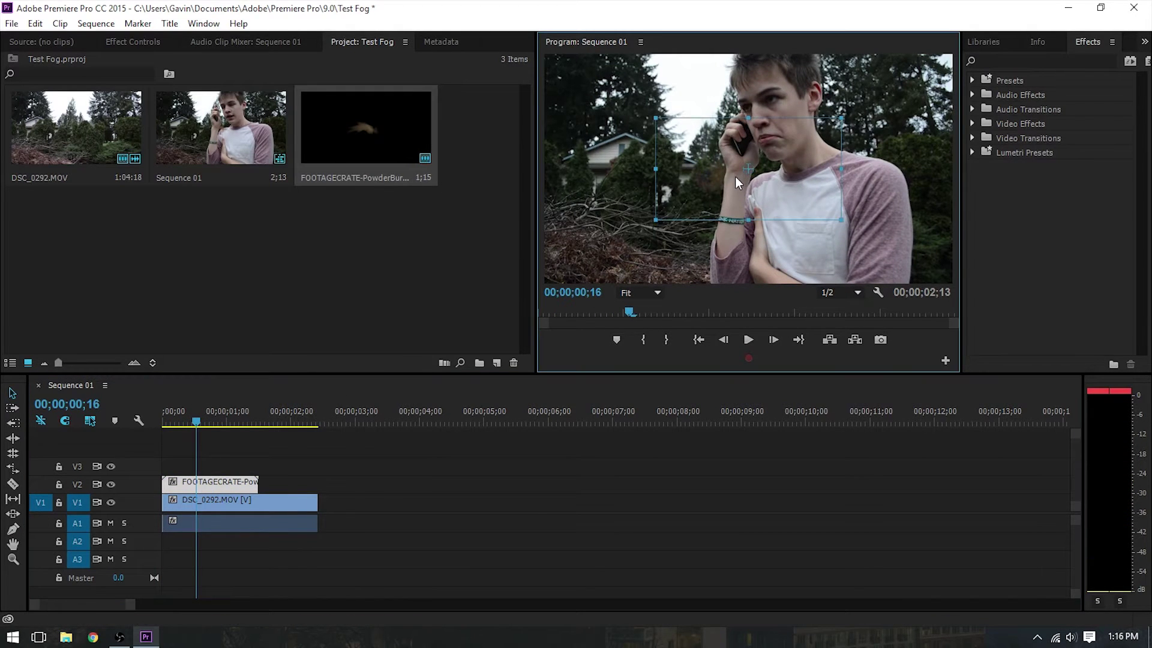
drag(735, 176, 749, 160)
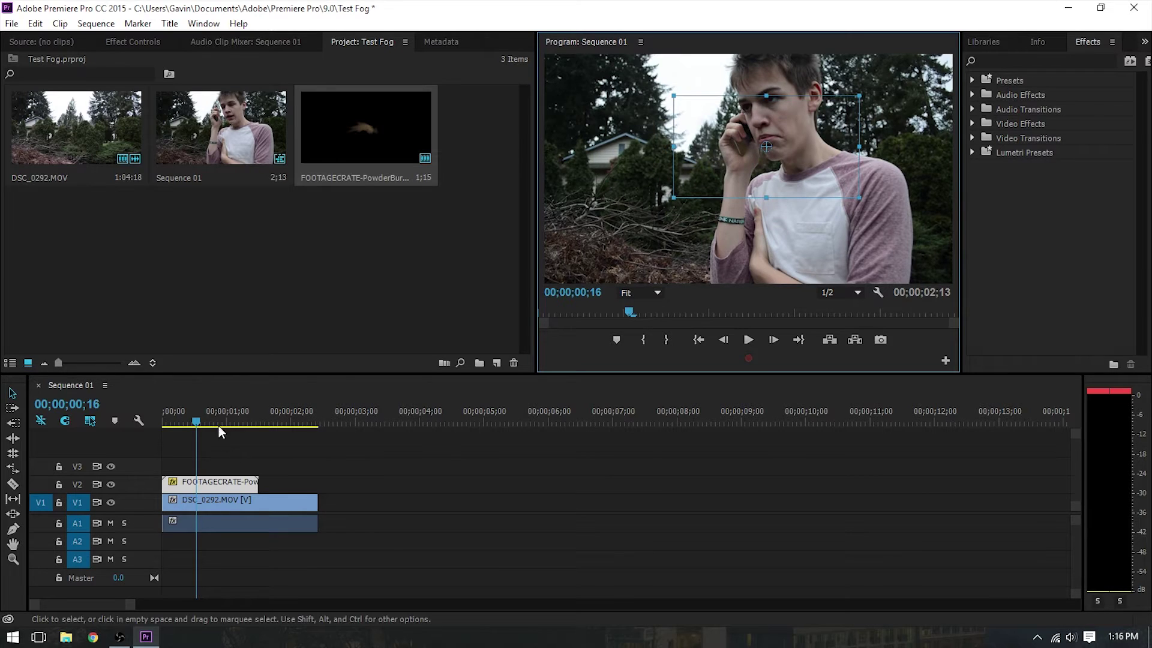
mouse_move(200, 415)
mouse_down()
mouse_move(150, 423)
mouse_move(246, 409)
mouse_move(182, 427)
mouse_move(209, 423)
mouse_up()
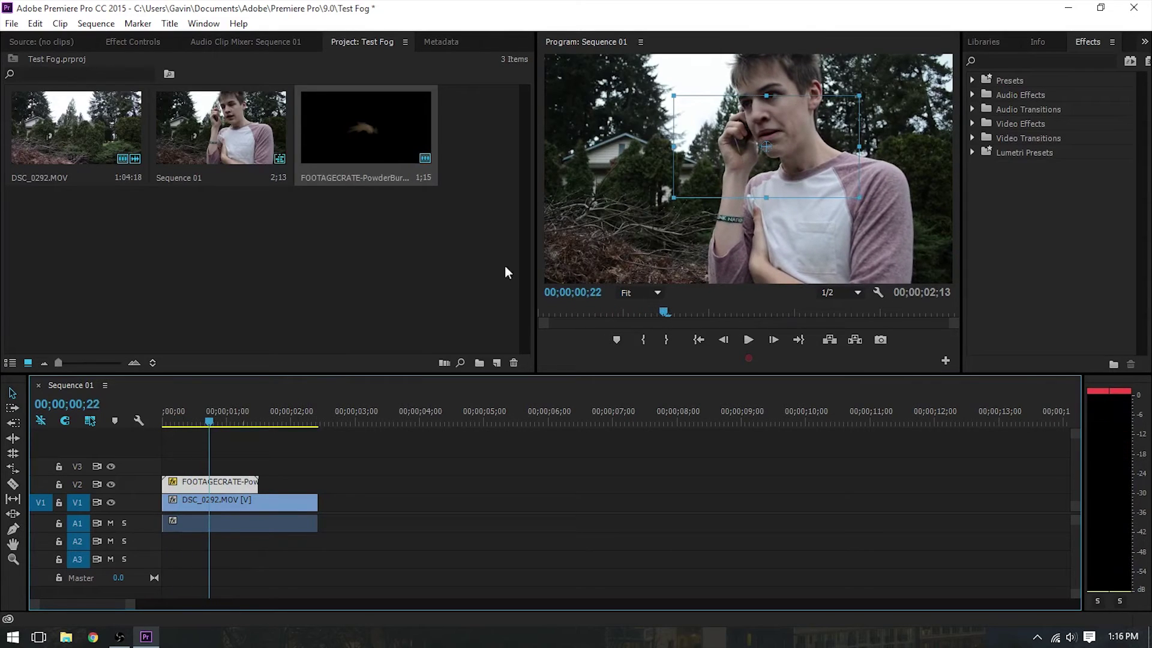
Apply Color Correction > Brightness & Contrast to the FOOTAGECRATE overlay clip on V2.
click(972, 123)
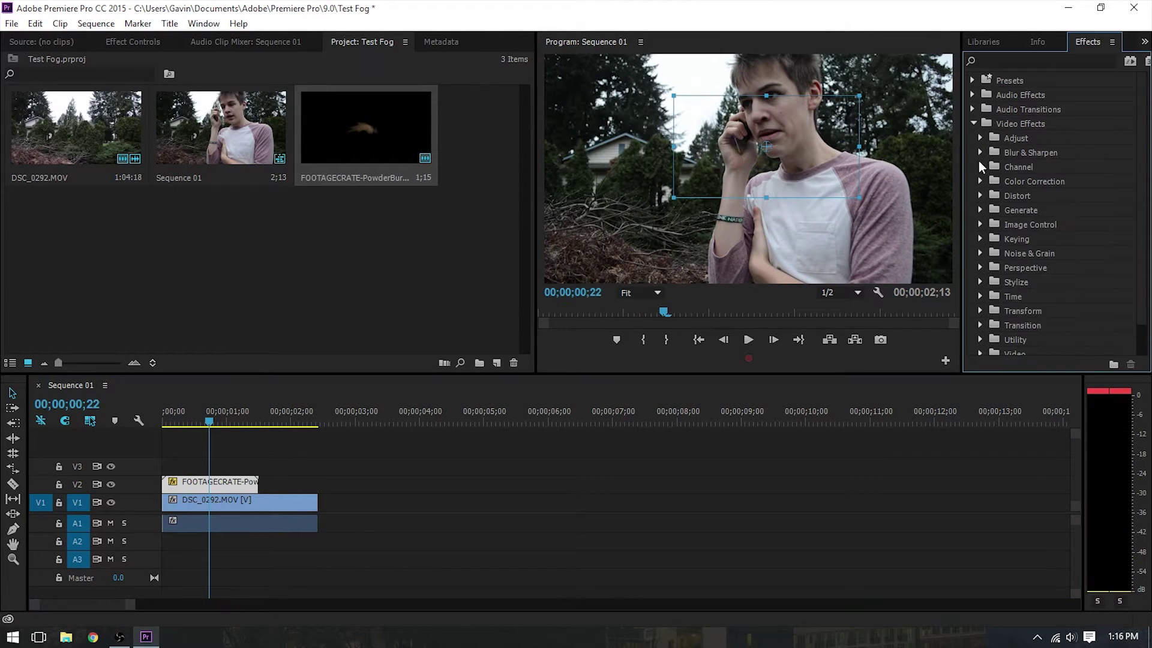
click(979, 176)
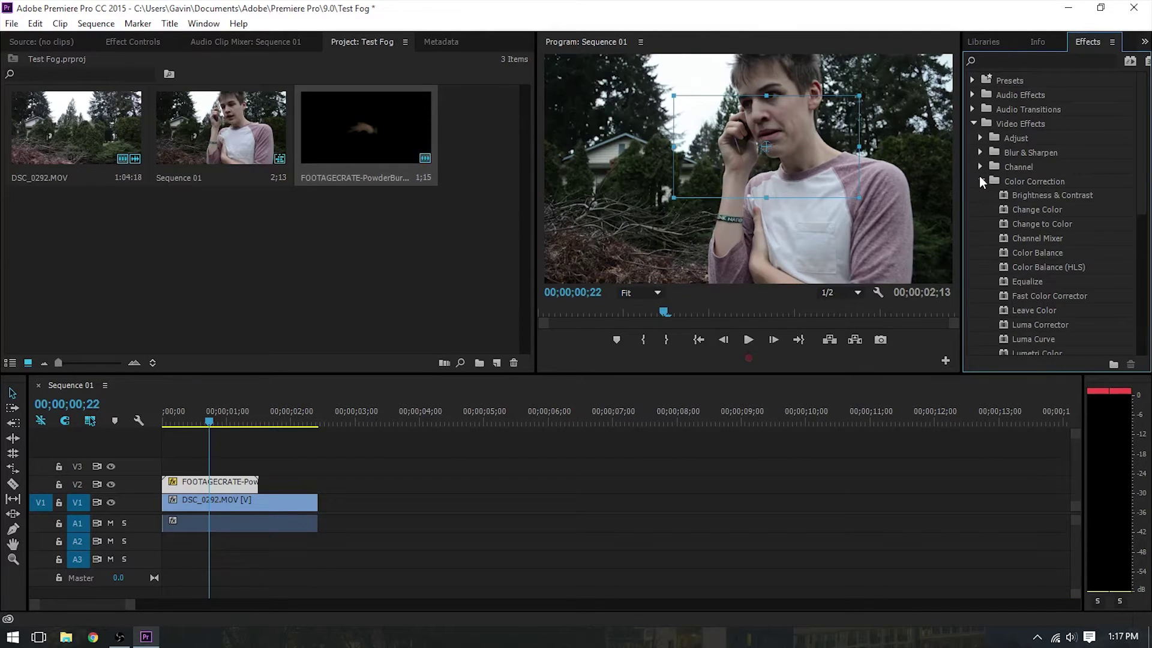
drag(1017, 194, 222, 488)
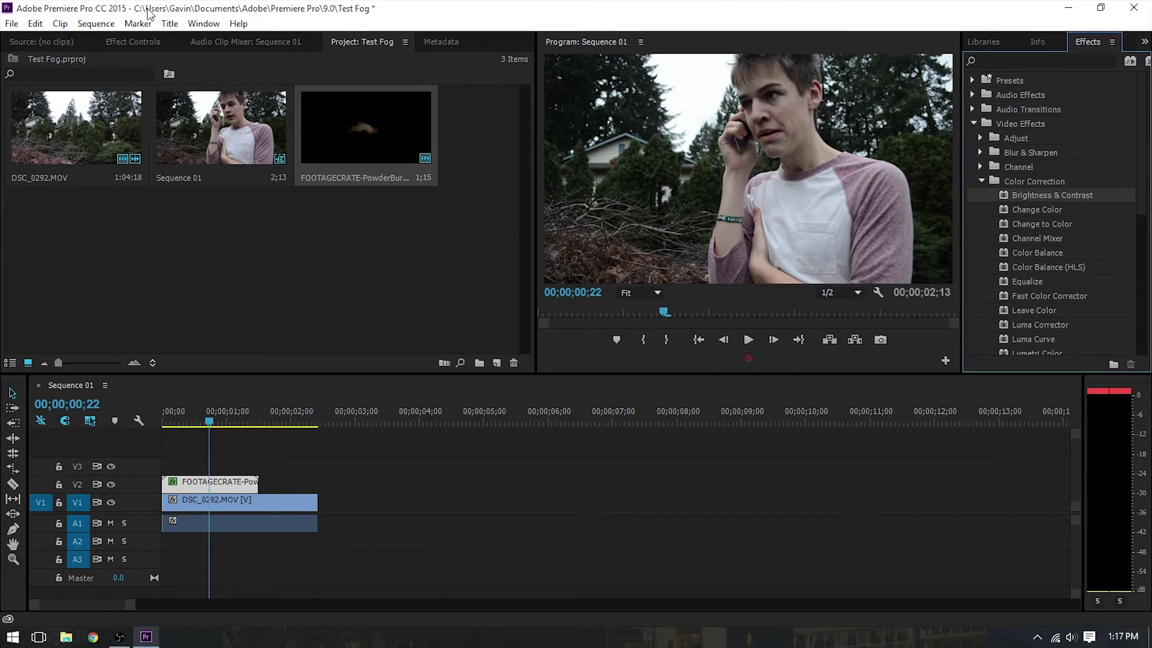
click(116, 42)
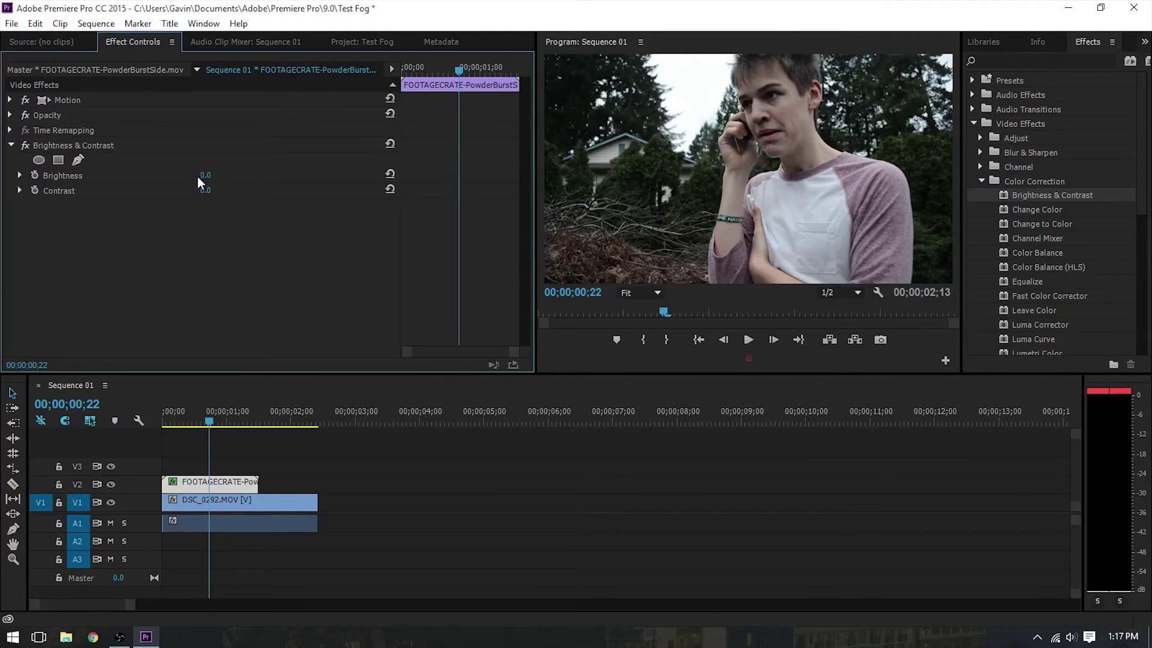
Set the overlay's Brightness to 100.0 and Contrast to -100.0.
drag(206, 175, 210, 175)
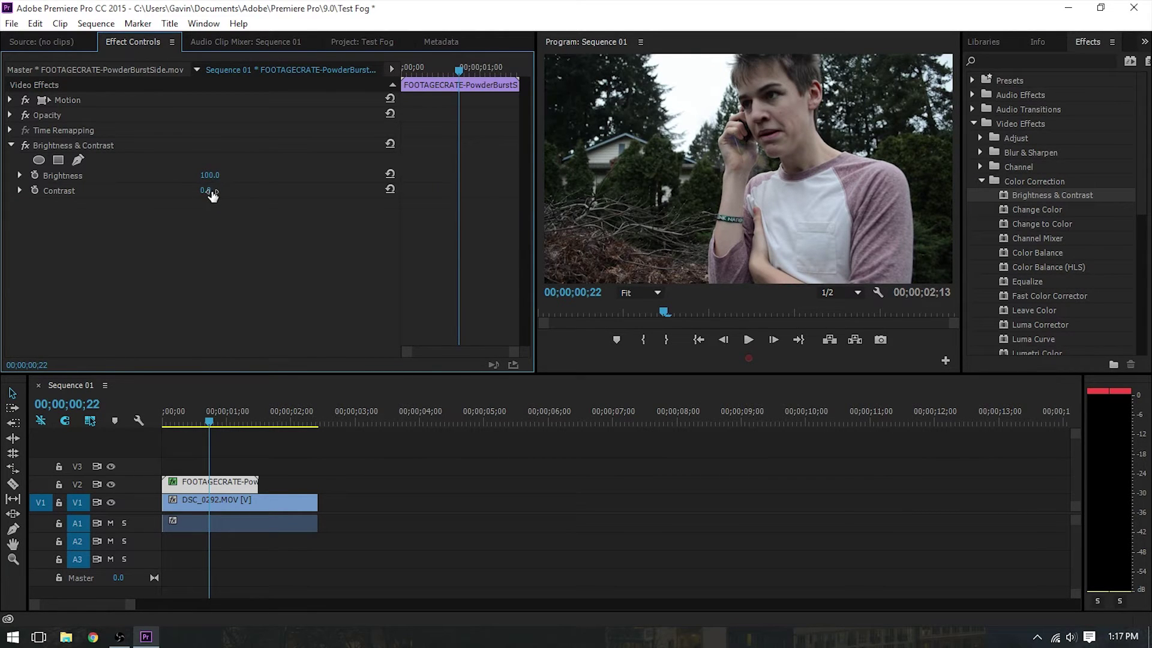
drag(201, 190, 196, 190)
drag(220, 175, 209, 183)
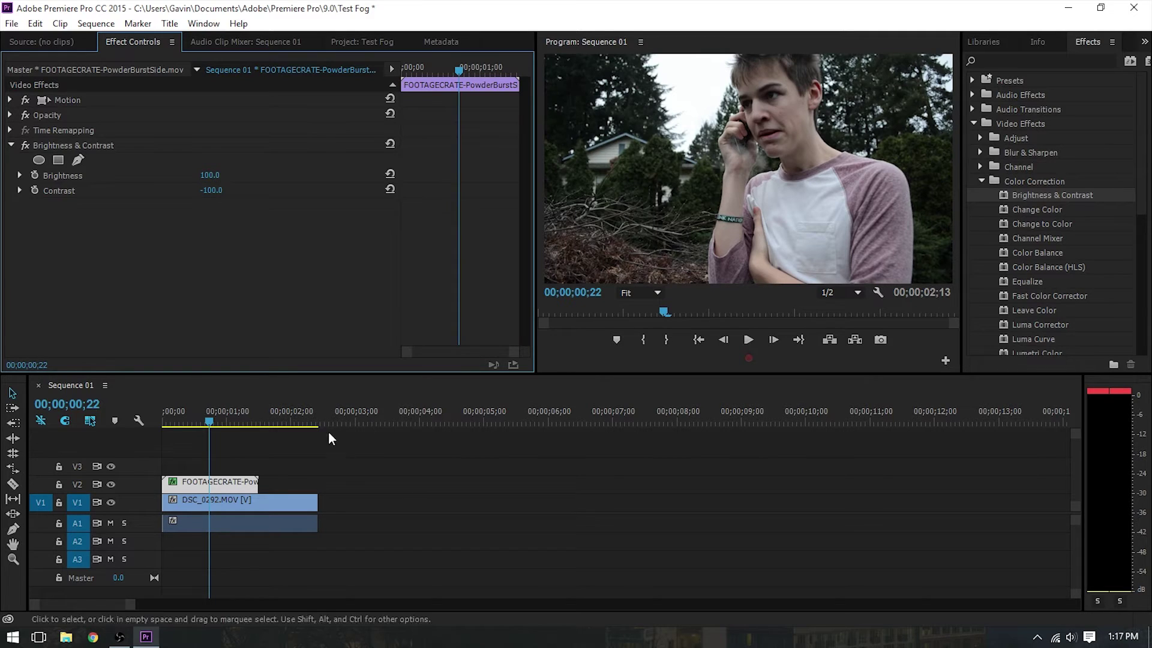
Play back the sequence from the start to preview the whitened breath overlay.
drag(211, 422, 180, 431)
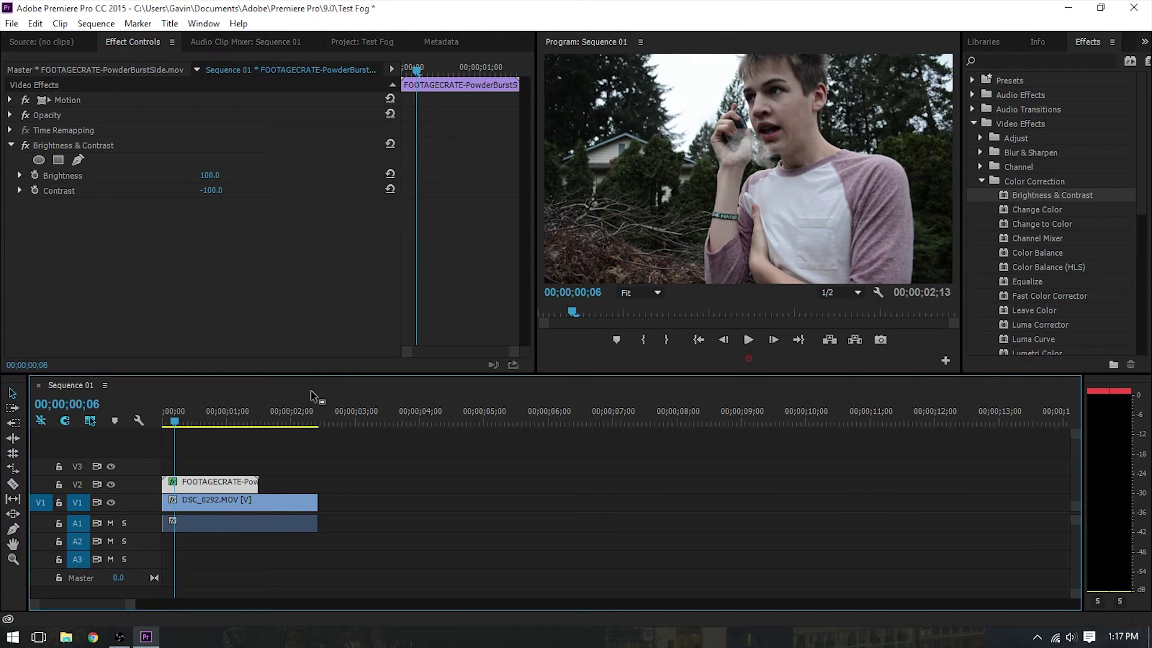
key(space)
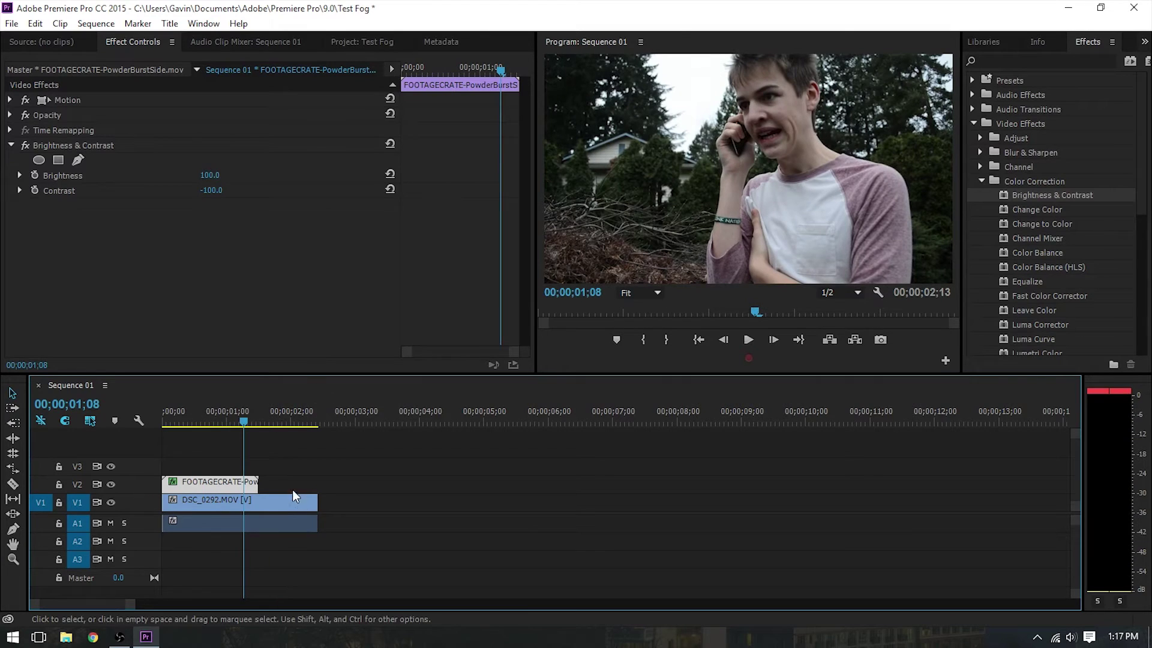
drag(243, 424, 136, 435)
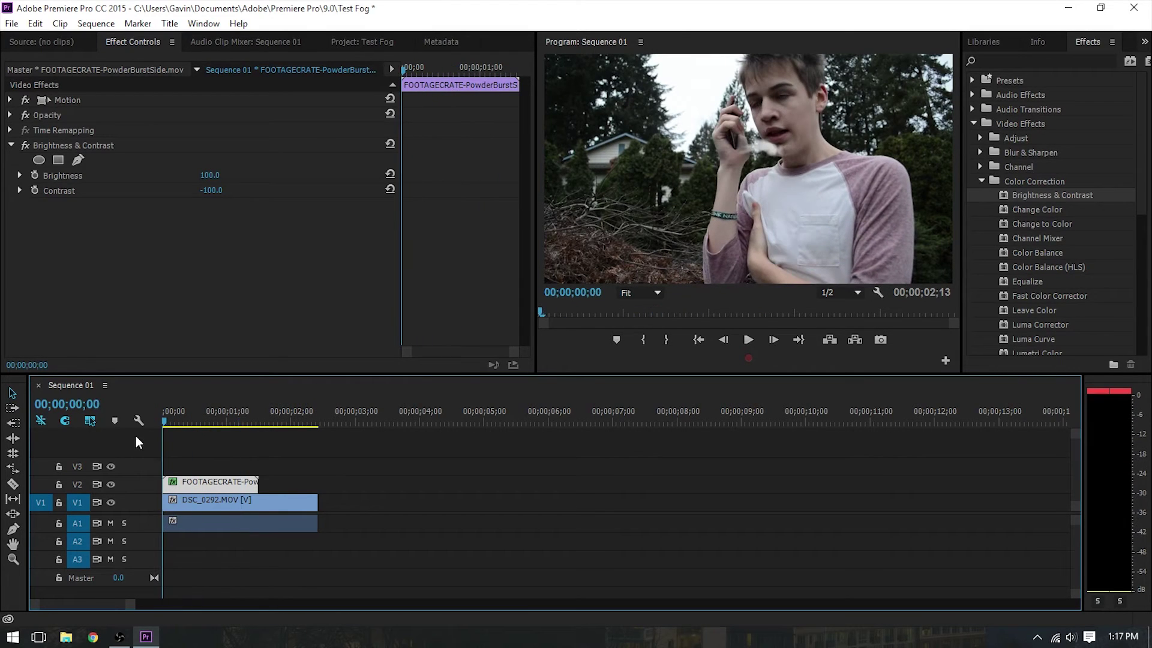
key(space)
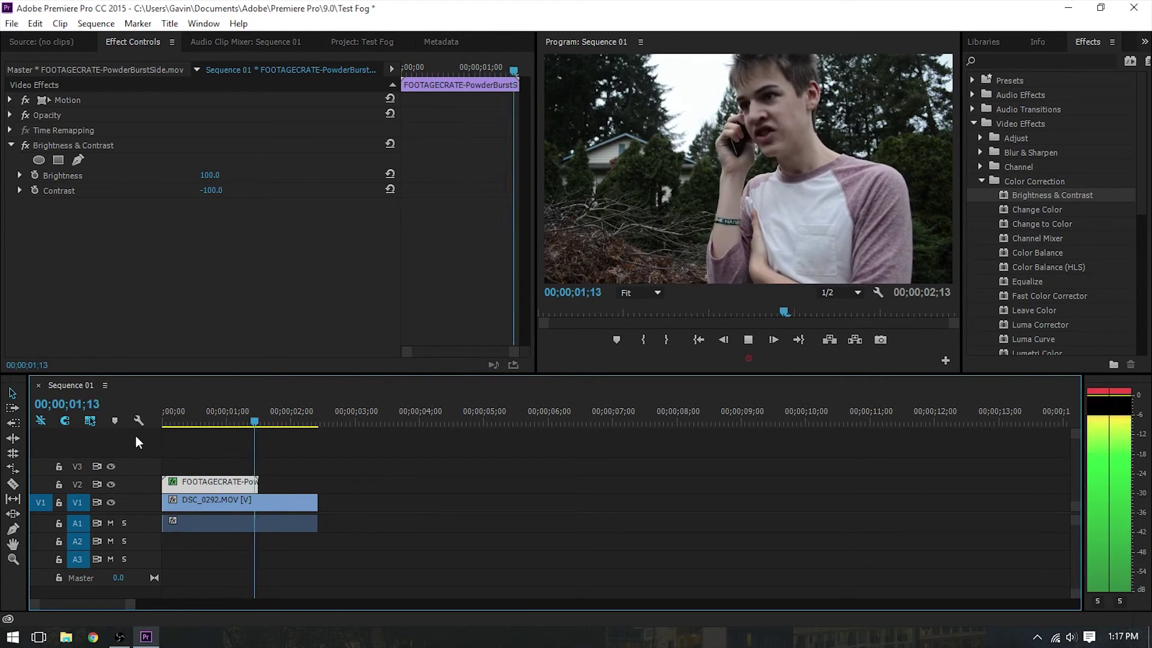
key(space)
click(222, 424)
drag(222, 425, 189, 431)
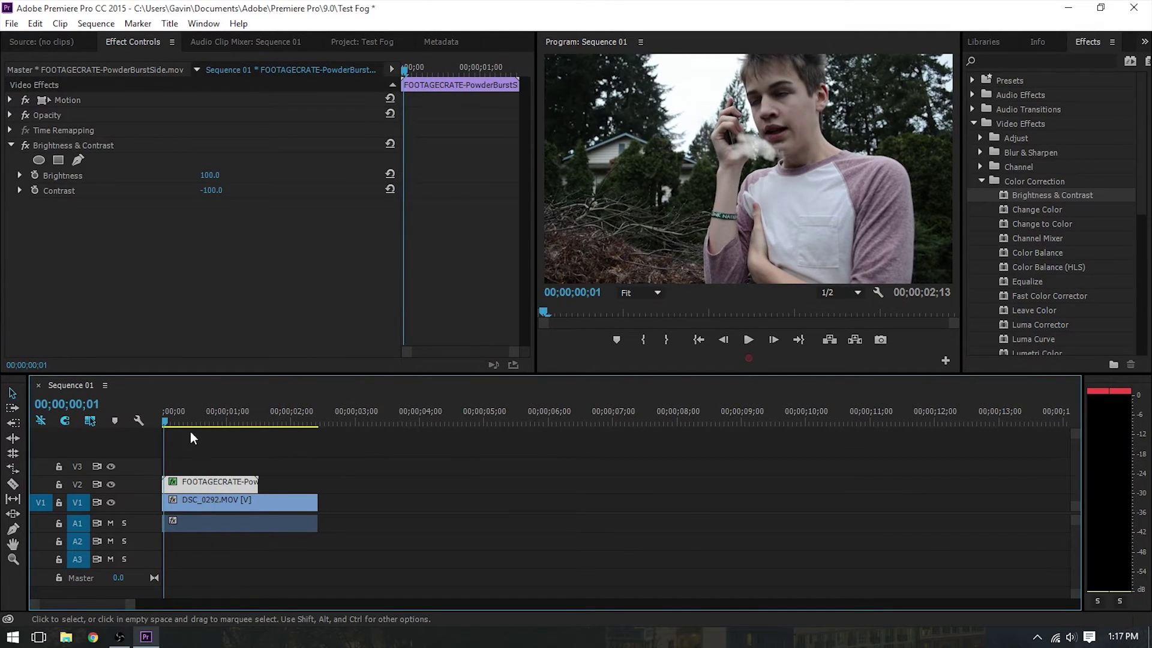
right_click(214, 485)
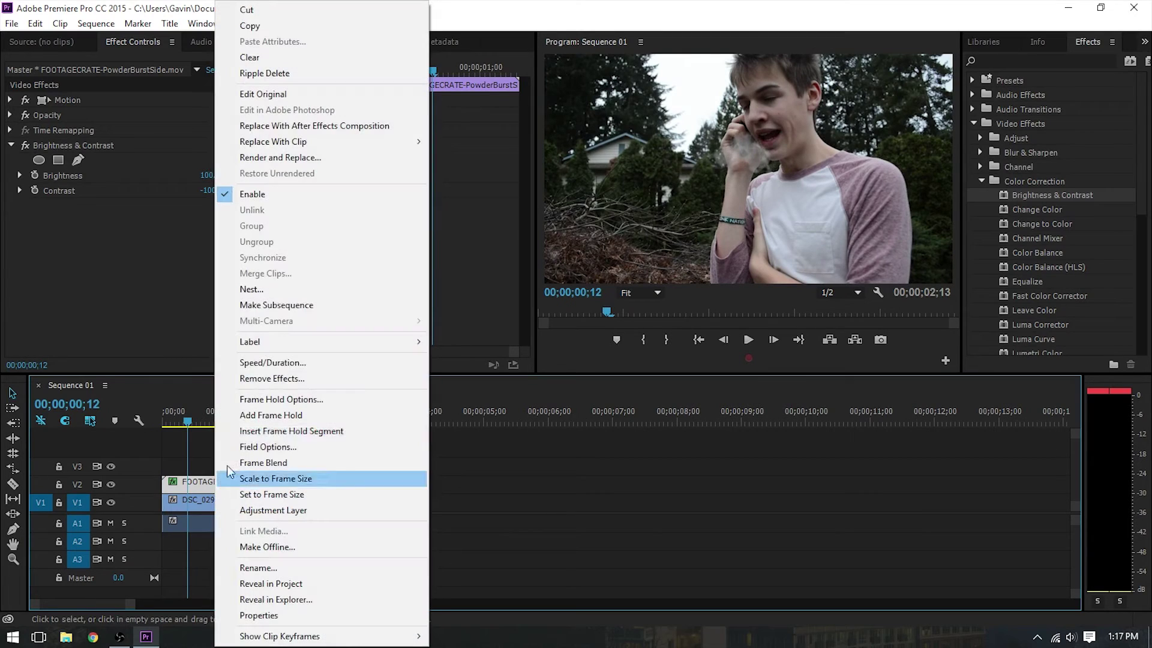
Set the FOOTAGECRATE overlay clip's speed to 50% in Speed/Duration.
click(294, 362)
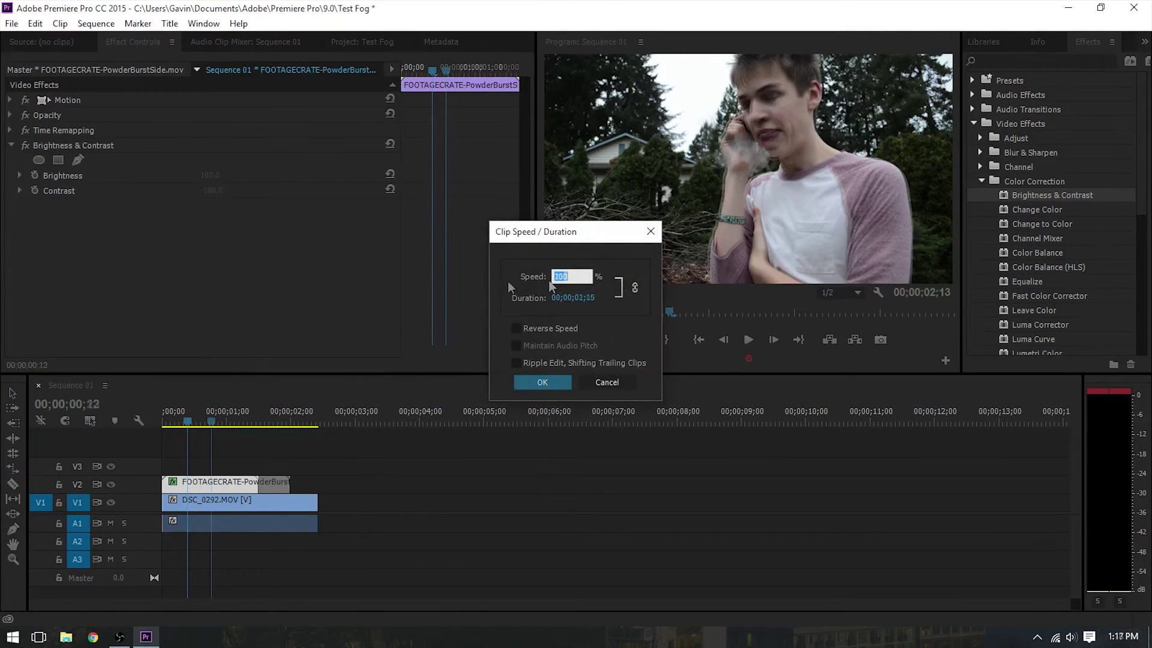
text(125)
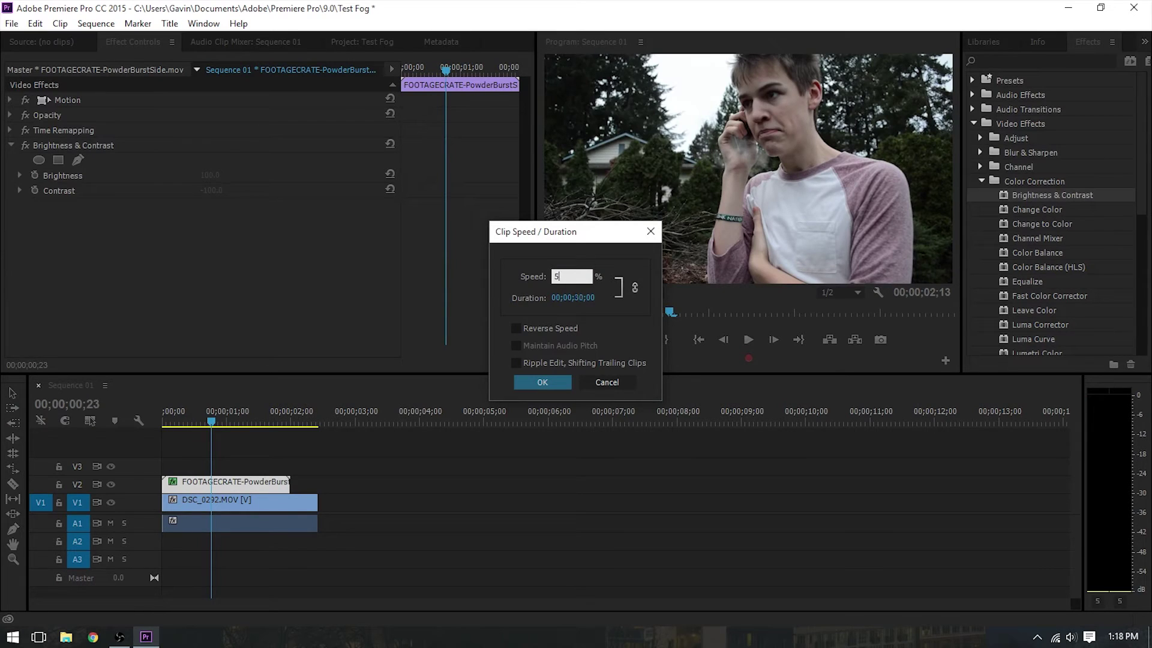
click(542, 382)
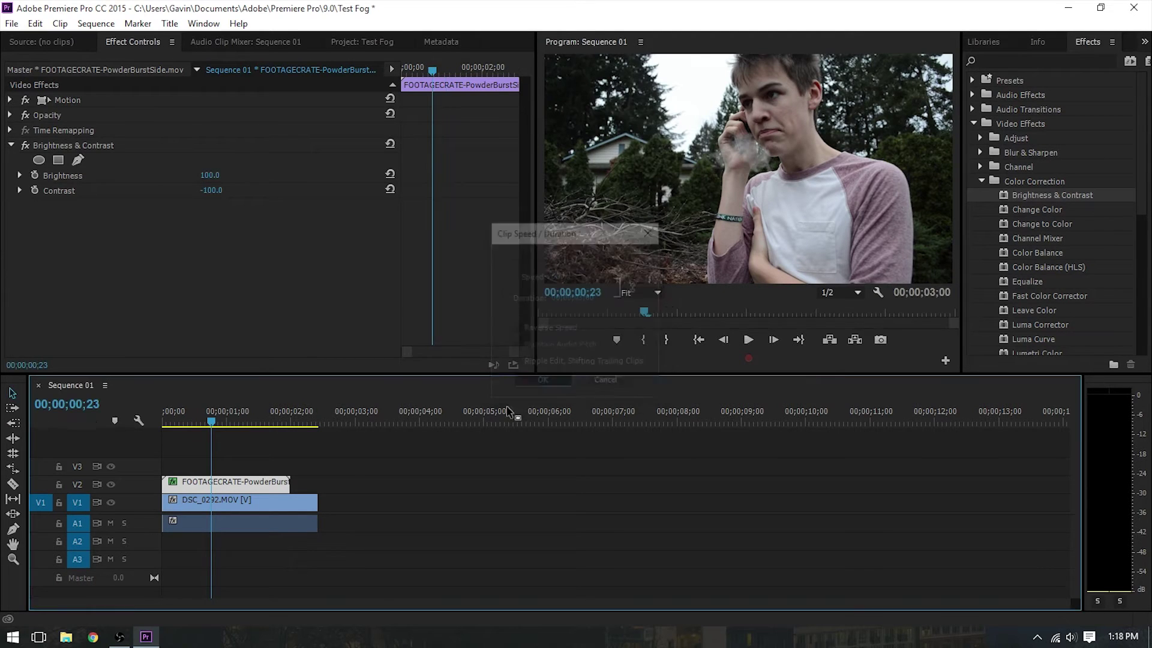
Play back the slowed breath overlay near the sequence start.
drag(324, 420, 174, 421)
key(space)
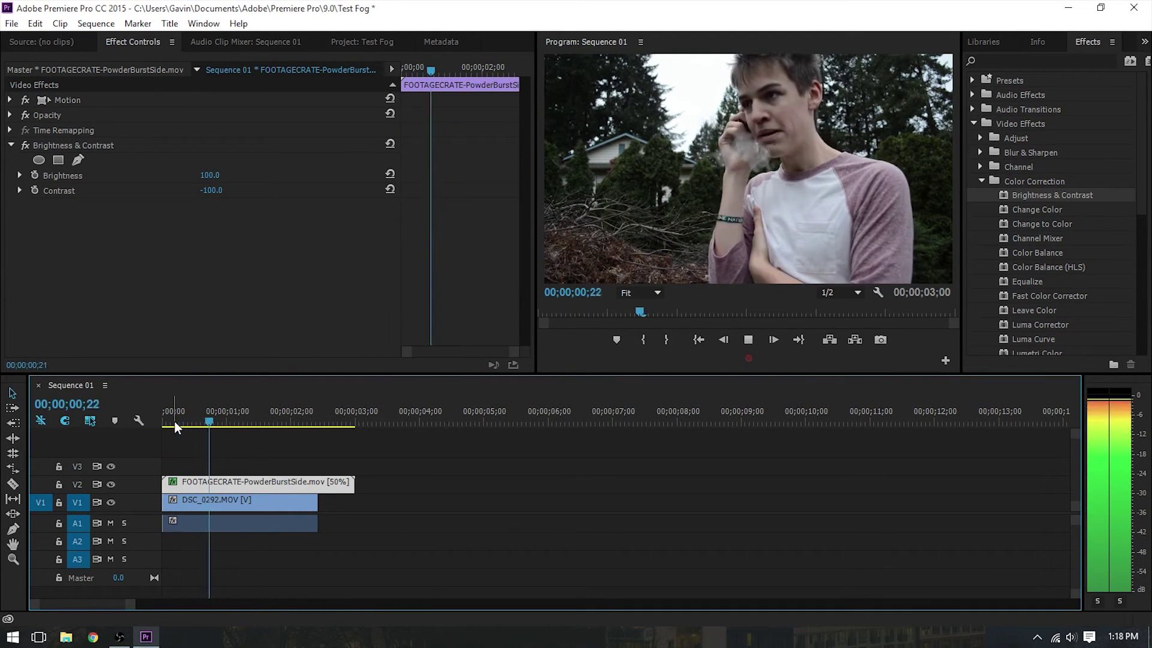
key(space)
drag(251, 425, 228, 414)
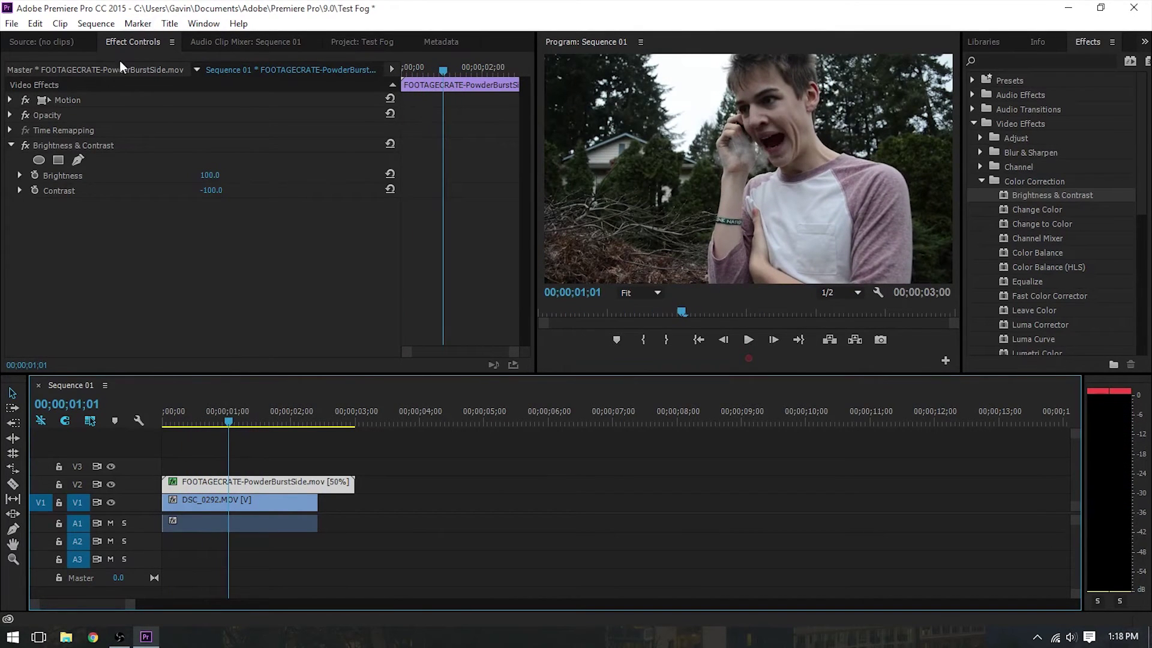
Lower the overlay's Opacity to 42.0% and preview the fainter breath.
click(11, 117)
click(10, 115)
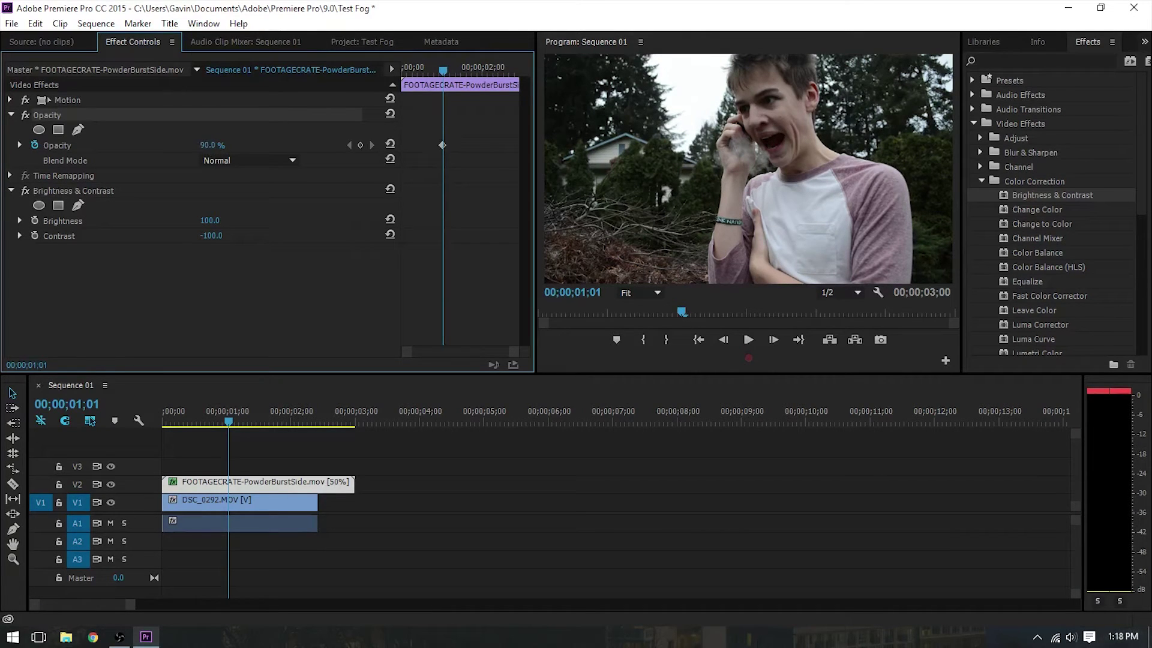
drag(213, 145, 196, 146)
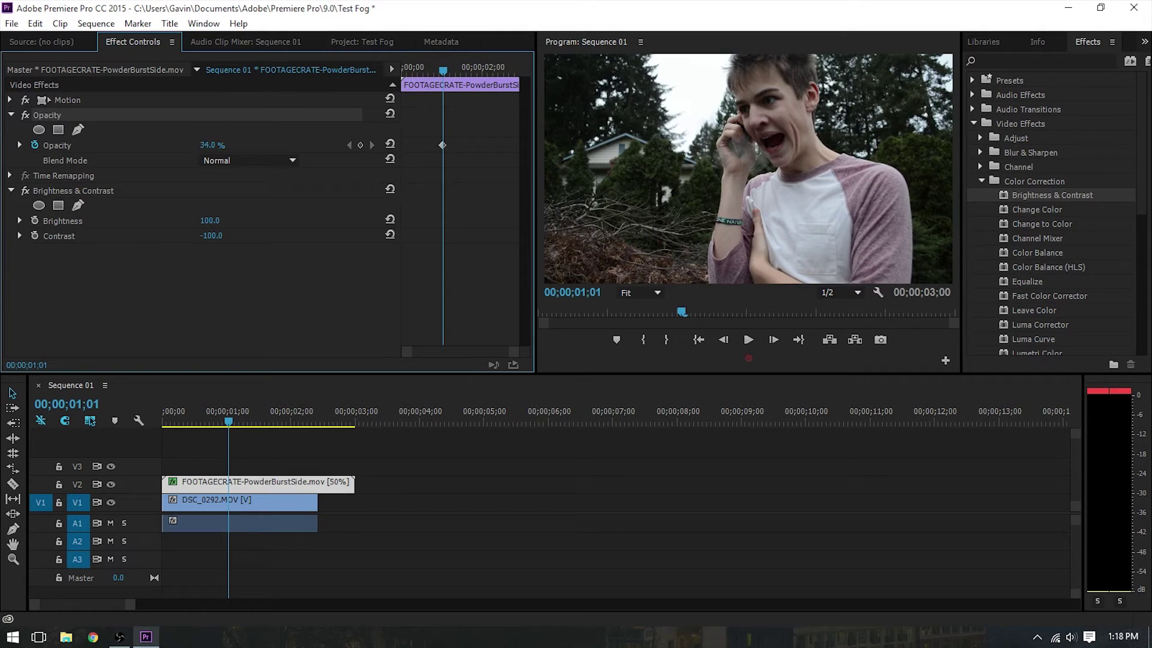
drag(221, 423, 148, 432)
key(space)
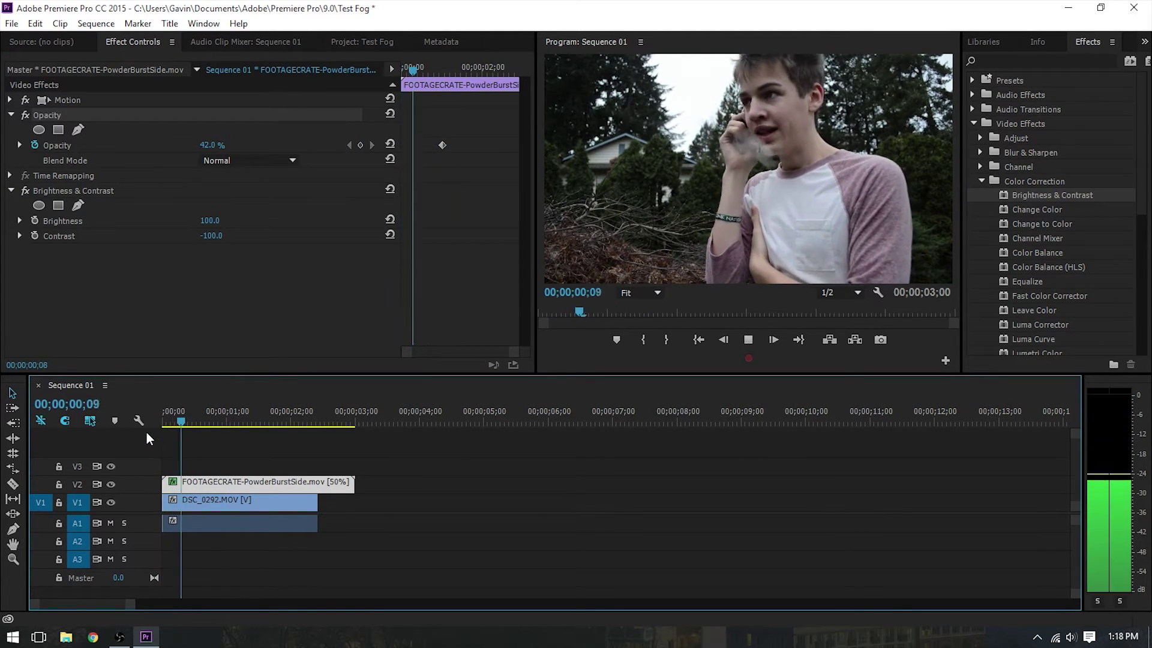
Shift the overlay clip about 10 frames later and play back the new timing.
drag(236, 485, 256, 485)
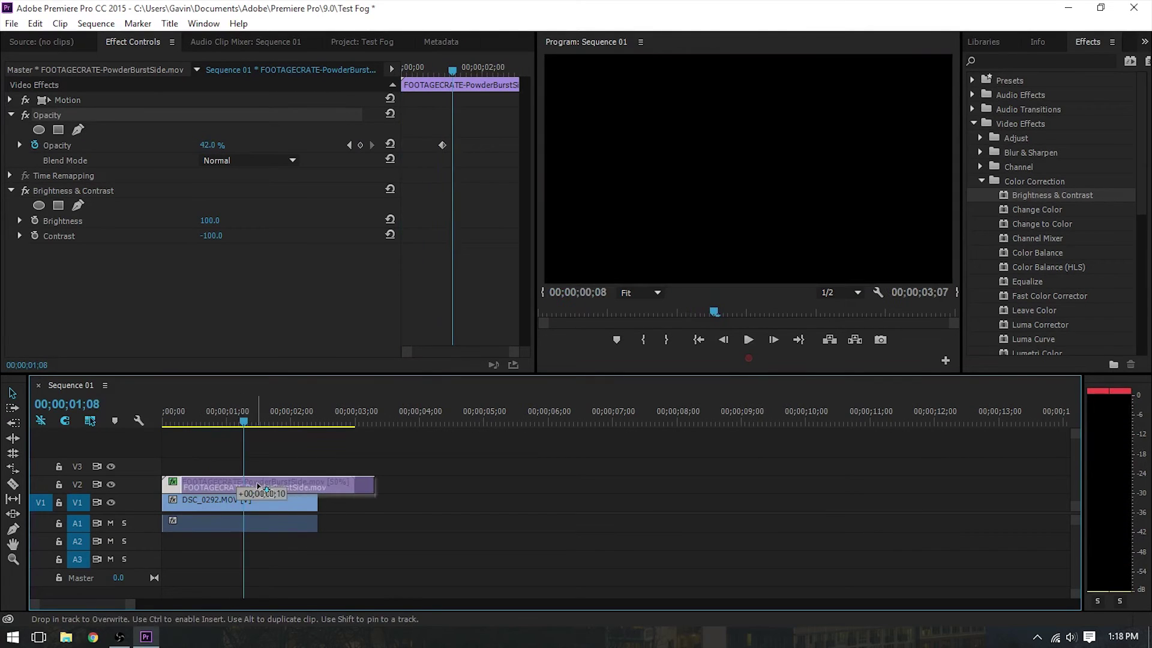
click(182, 409)
key(space)
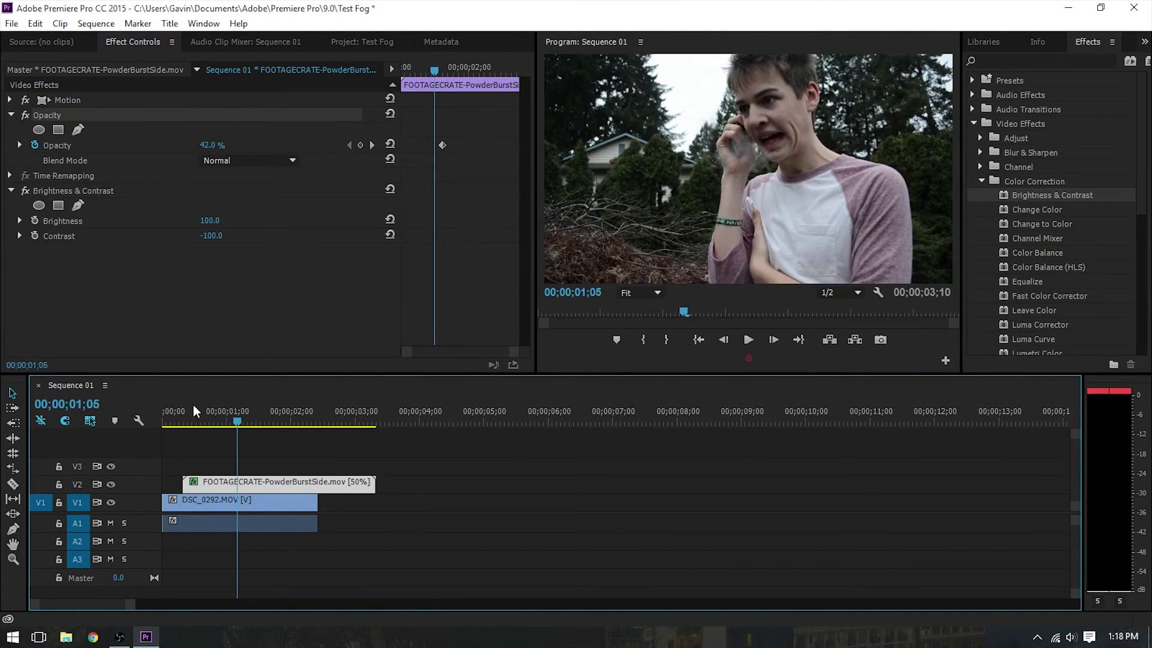
Trim the breath overlay's start so it begins around 00;00;00;16.
click(182, 420)
drag(182, 420, 214, 427)
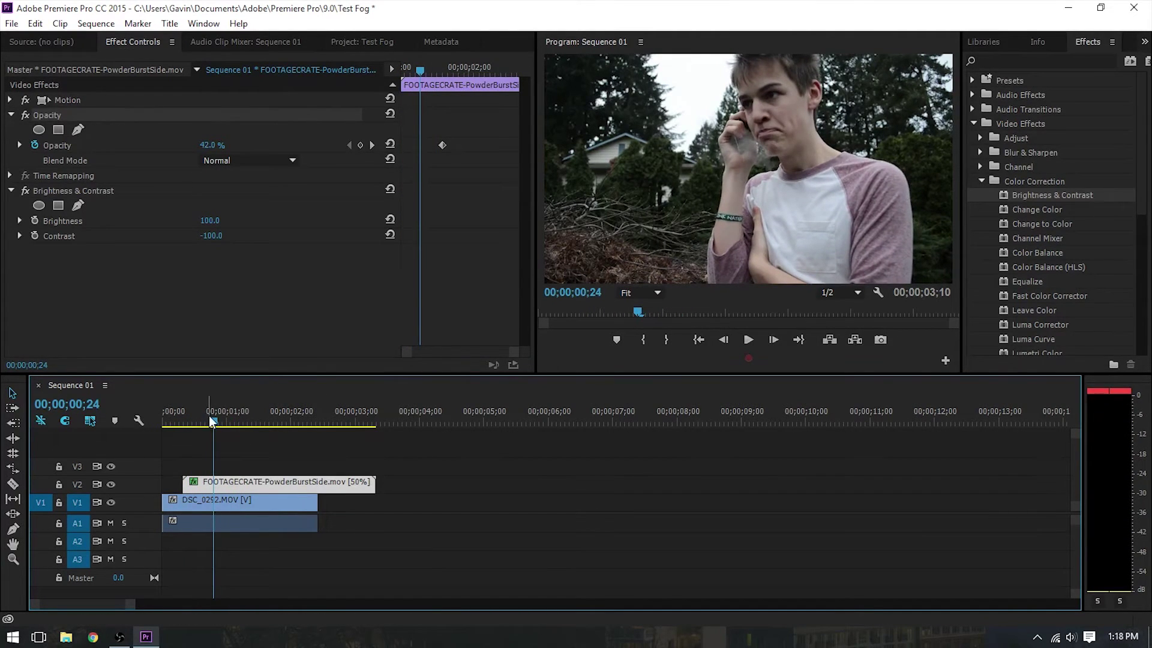
click(205, 422)
drag(206, 424, 197, 424)
drag(183, 482, 196, 478)
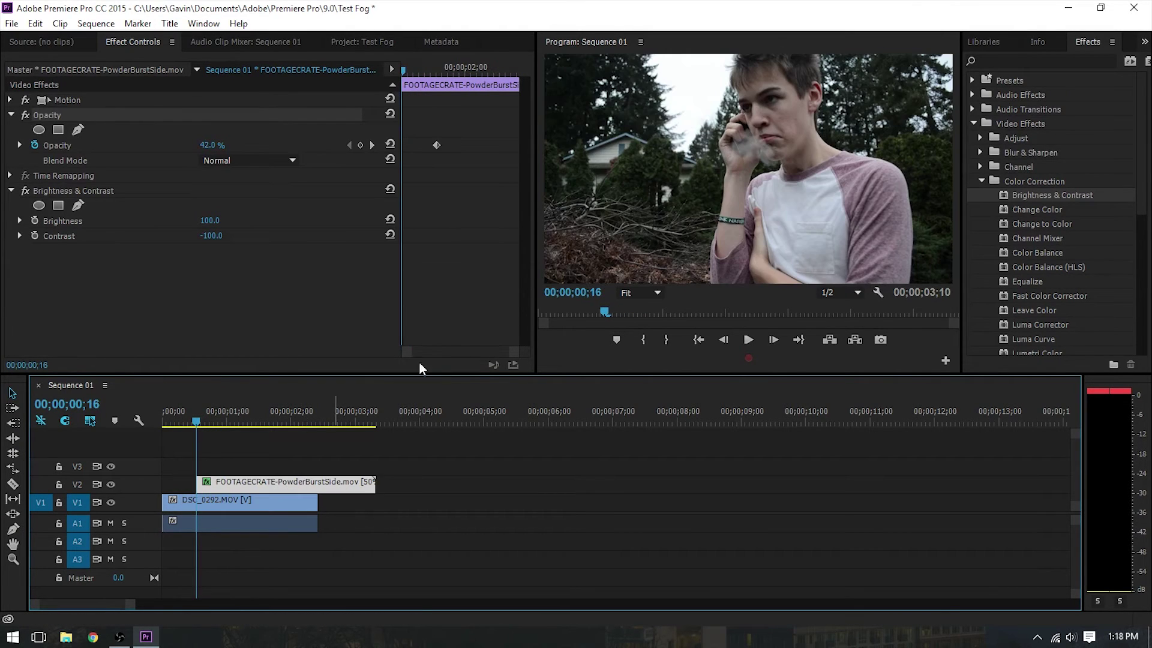
Add a Cross Dissolve from Video Transitions > Dissolve to the start of the V2 overlay.
click(972, 123)
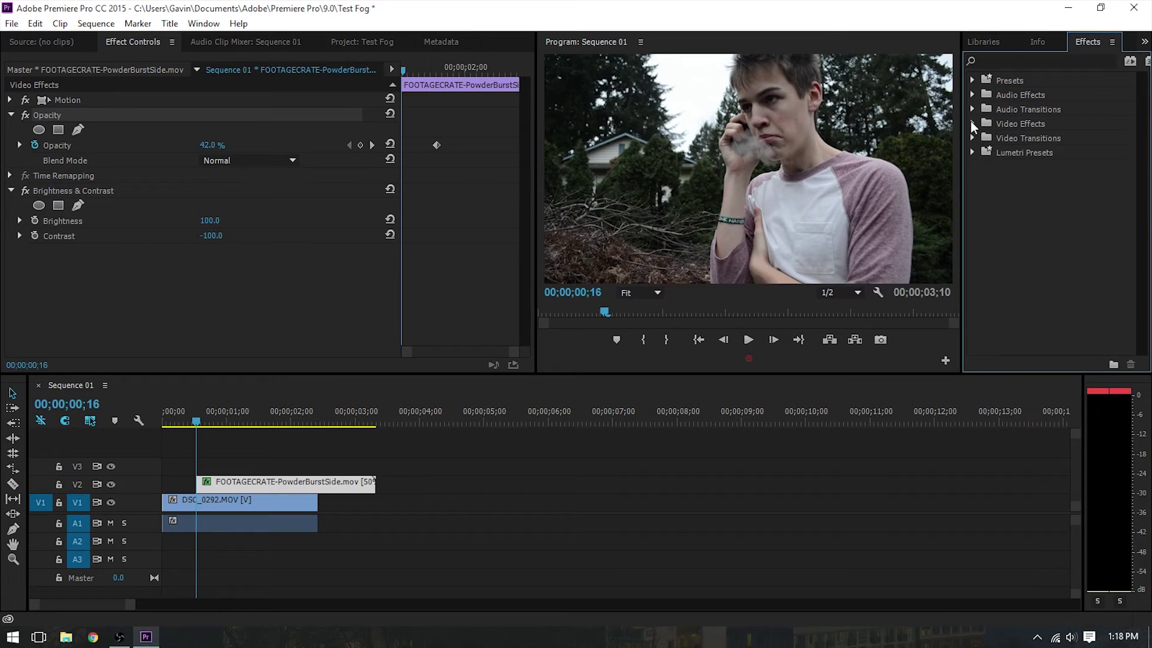
click(972, 138)
click(981, 167)
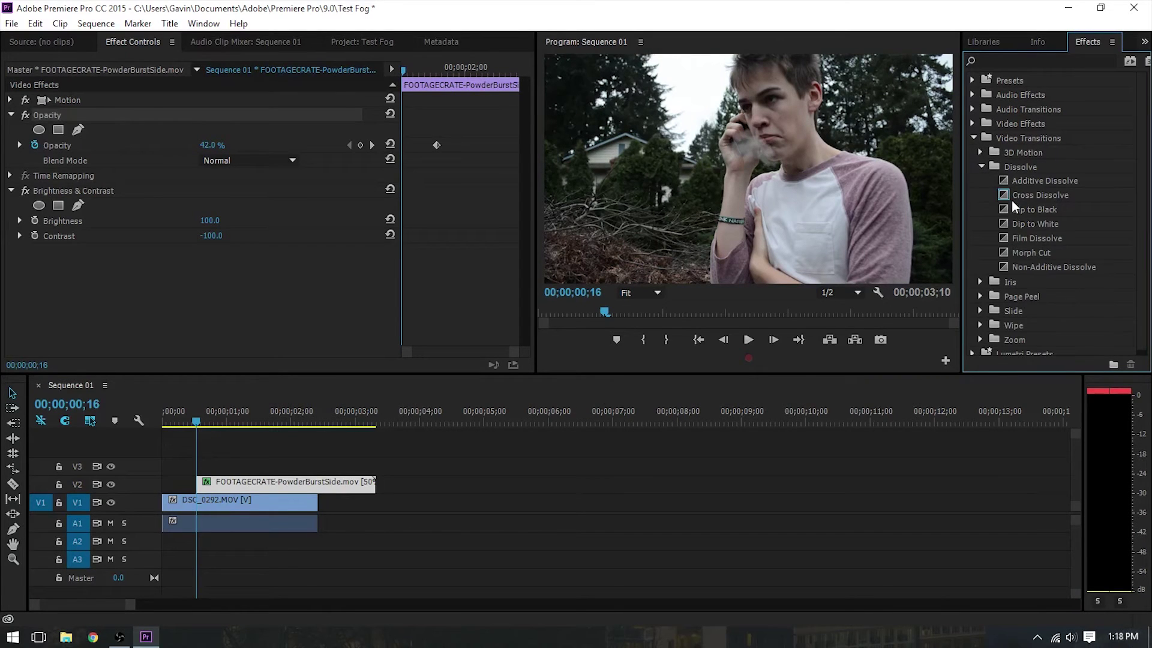
drag(1009, 194, 203, 484)
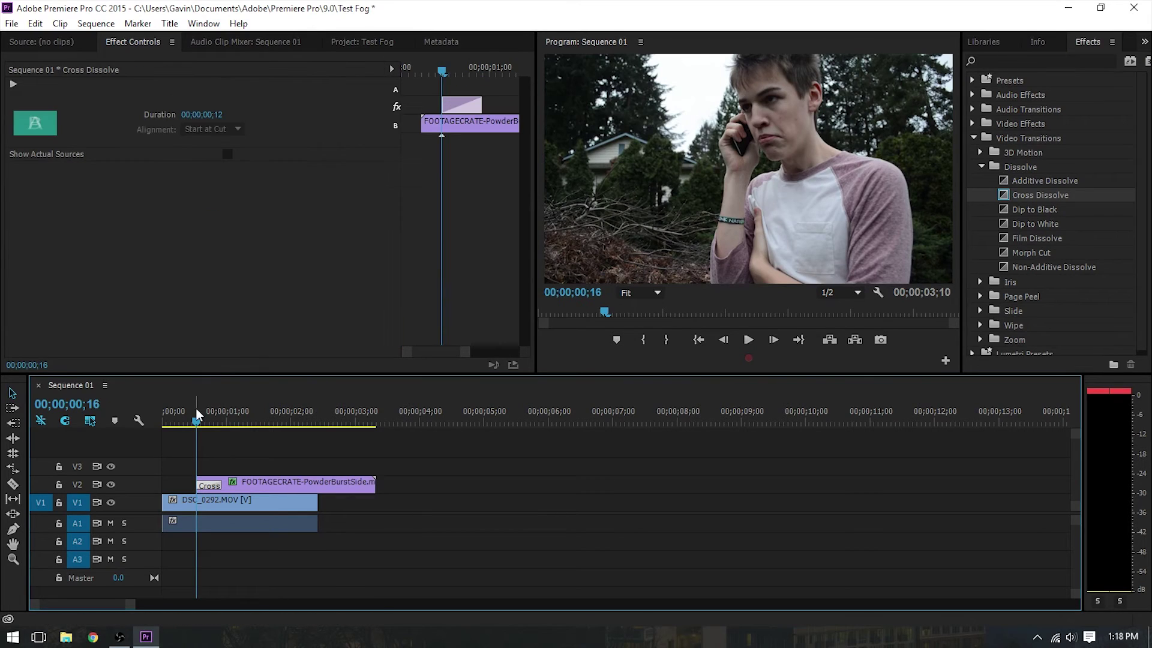
Nudge the overlay clip into place near 00;00;00;13 and preview the fade-in.
drag(198, 414, 268, 414)
click(270, 486)
drag(270, 486, 252, 486)
drag(254, 412, 165, 435)
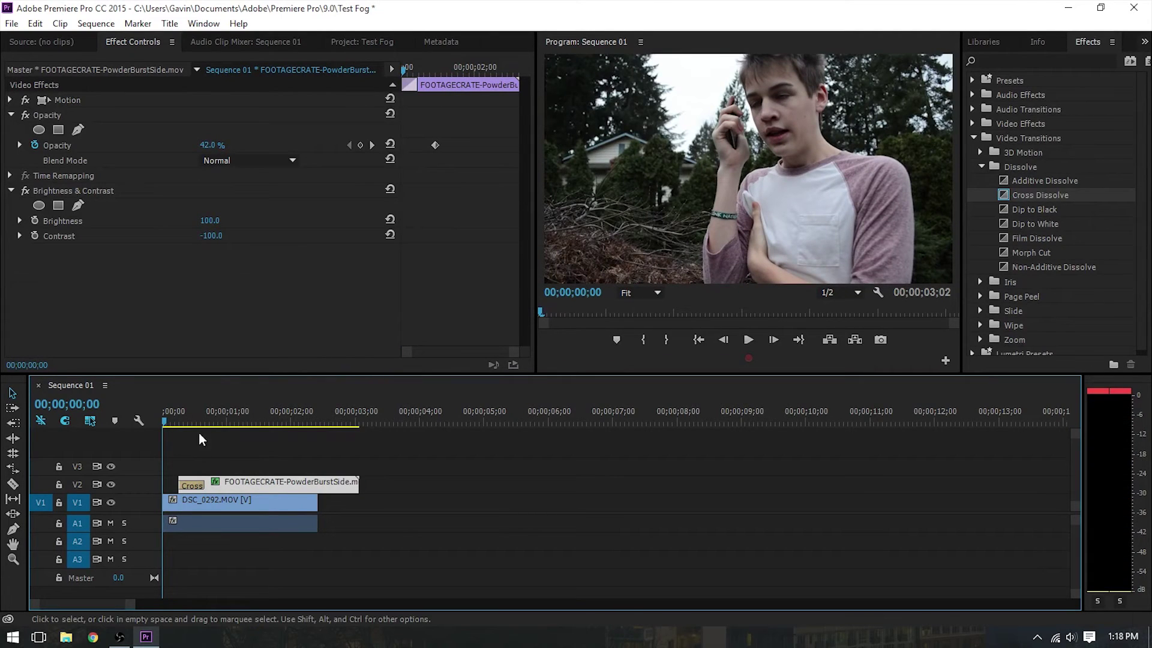
key(space)
key(space)
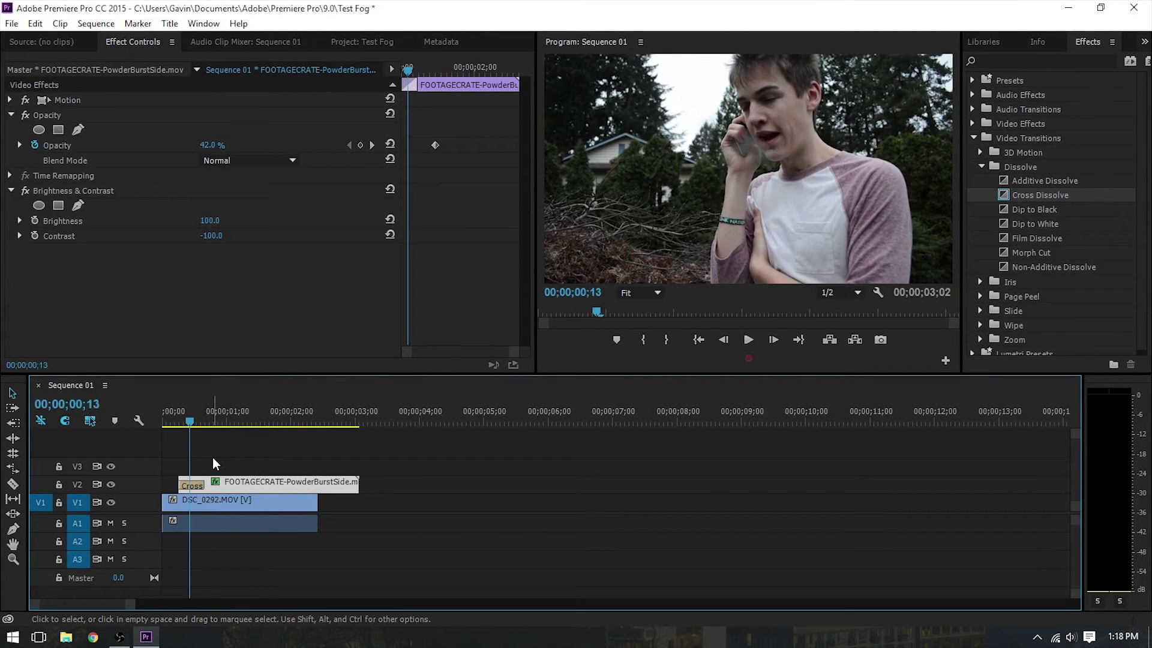
drag(214, 484, 225, 484)
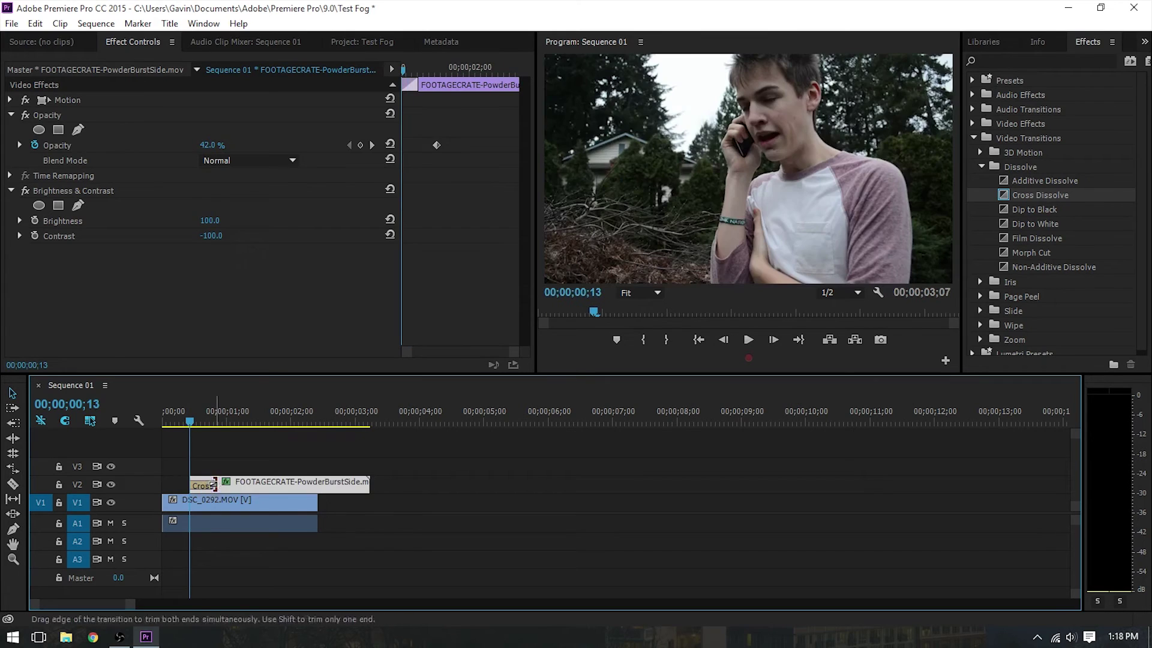
click(179, 441)
click(178, 419)
Move the overlay and its dissolve to start at the playhead around 00;00;01;05.
key(space)
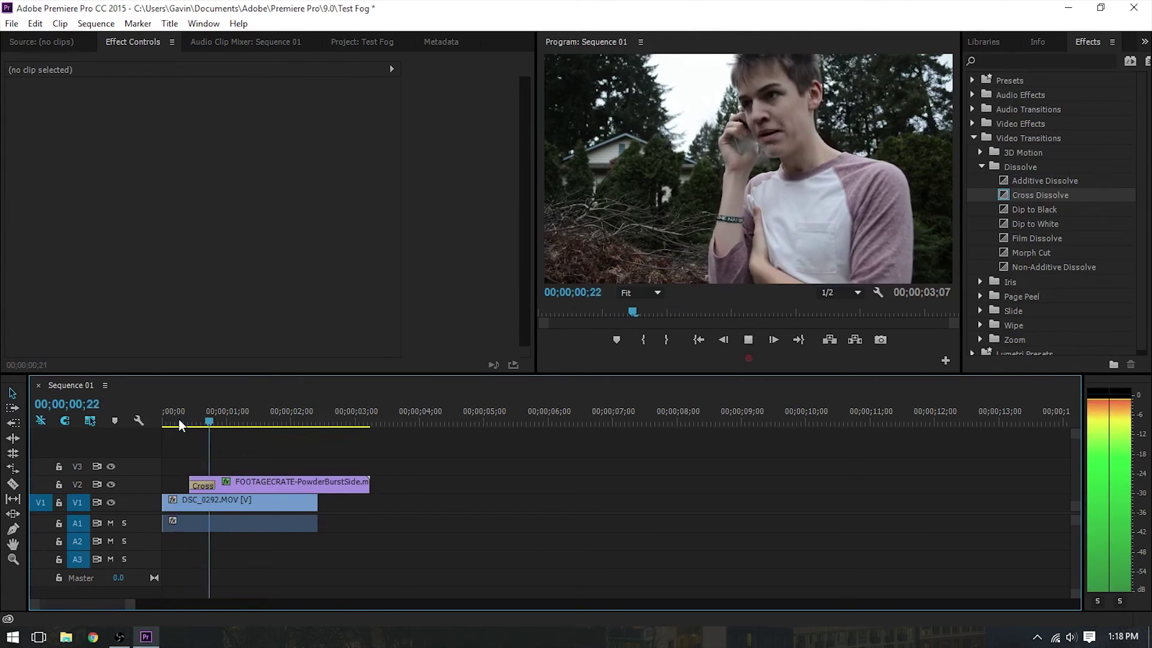
click(258, 484)
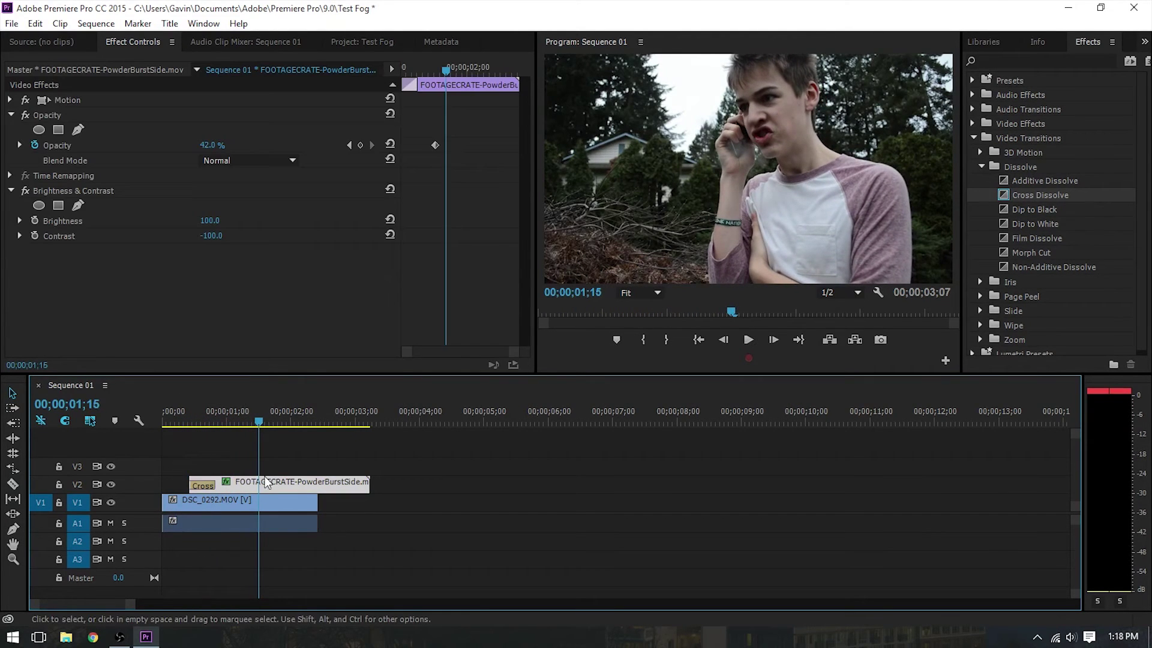
drag(245, 423, 238, 422)
drag(240, 486, 288, 486)
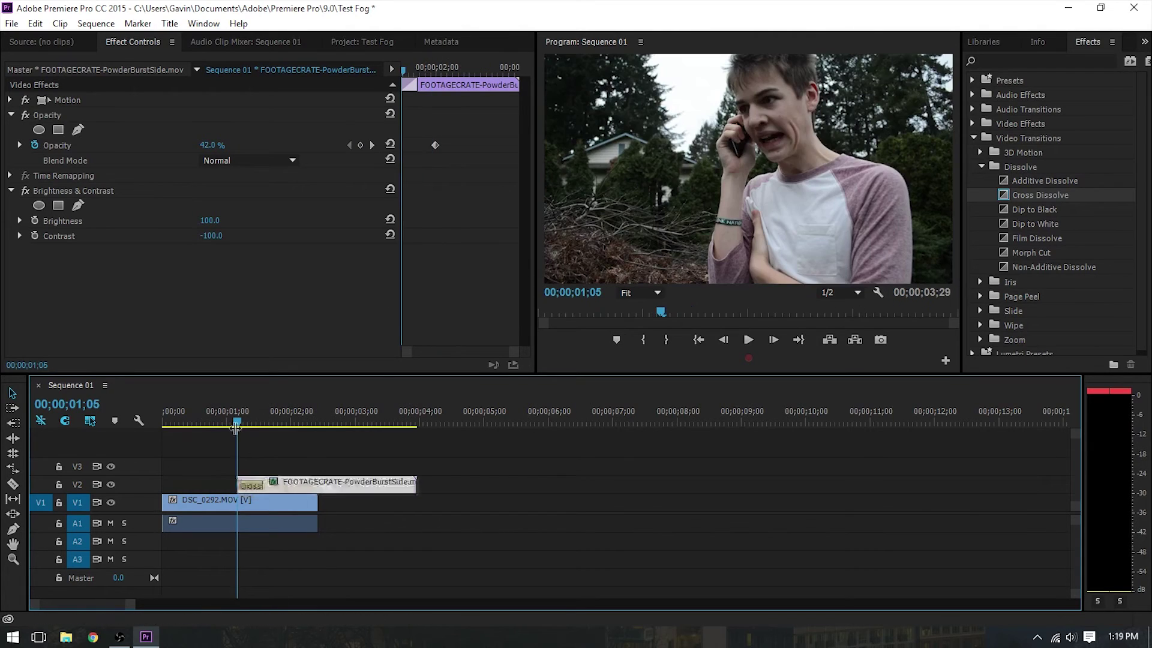
key(space)
Nudge the overlay 5 frames earlier to about one second and play back to check.
drag(290, 484, 280, 481)
click(218, 419)
key(space)
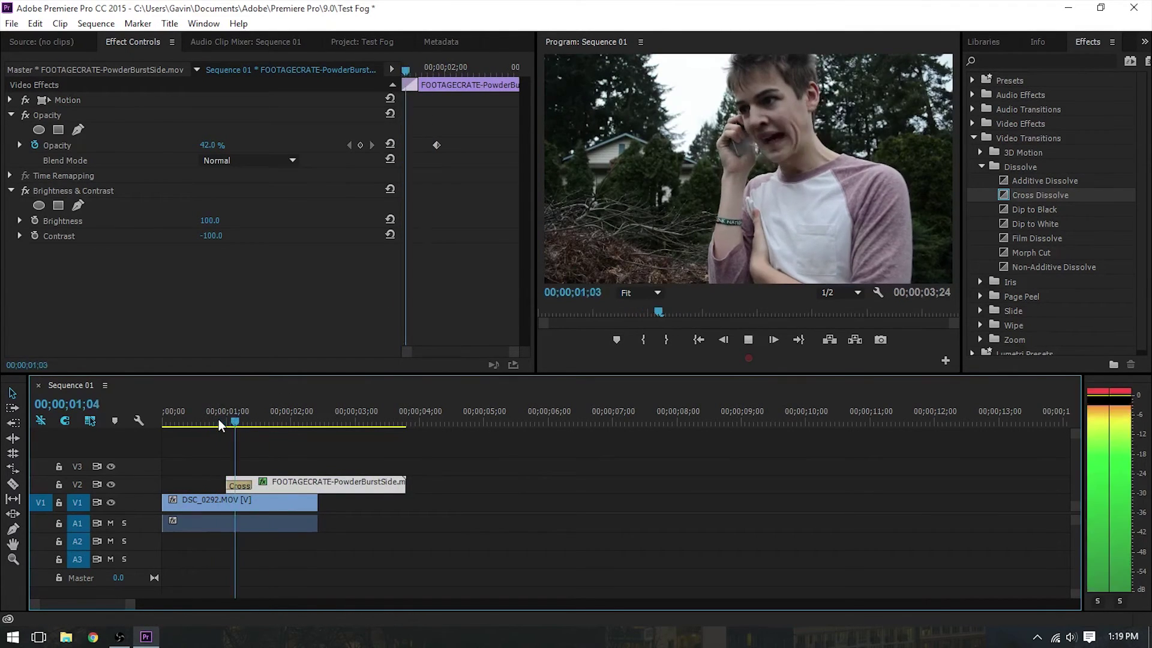
key(space)
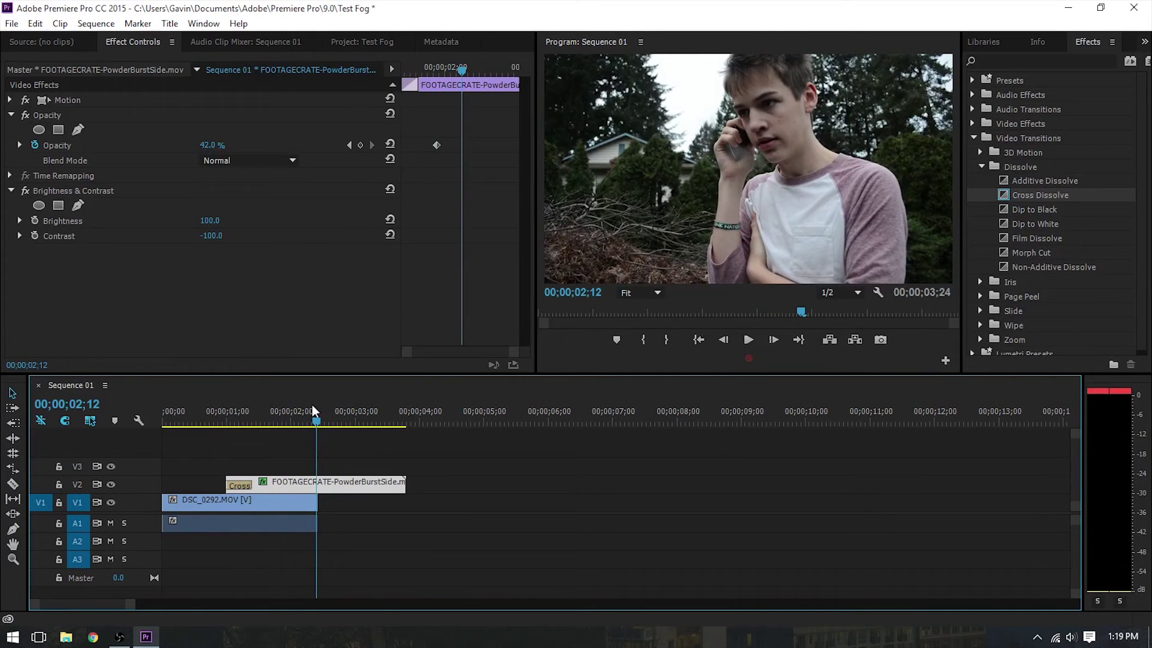
mouse_move(302, 420)
mouse_down()
mouse_move(213, 417)
mouse_move(280, 405)
mouse_move(299, 420)
mouse_up()
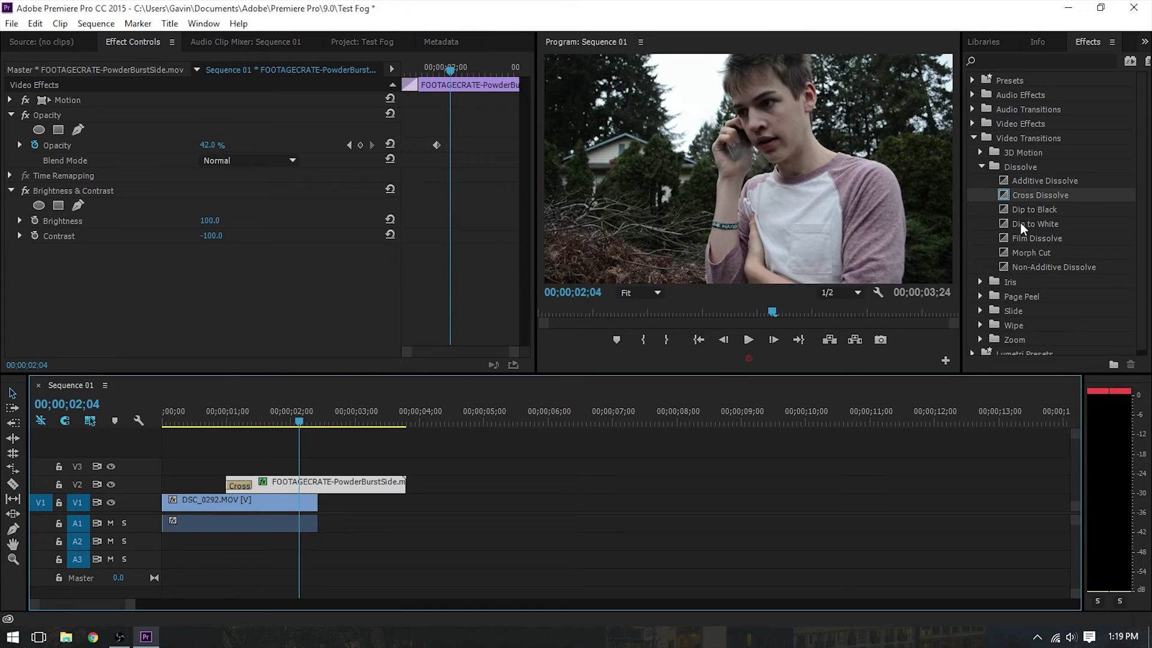
Apply Color Correction > Tint to DSC_0292.MOV on V1, making it black and white.
click(981, 166)
click(972, 137)
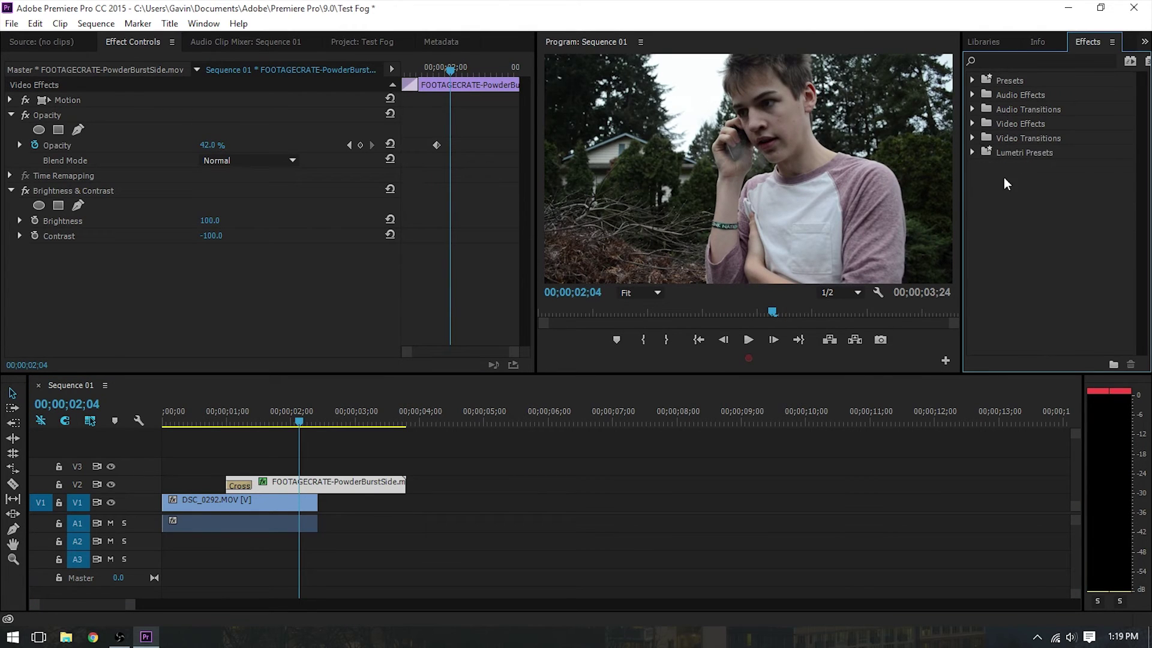
click(975, 121)
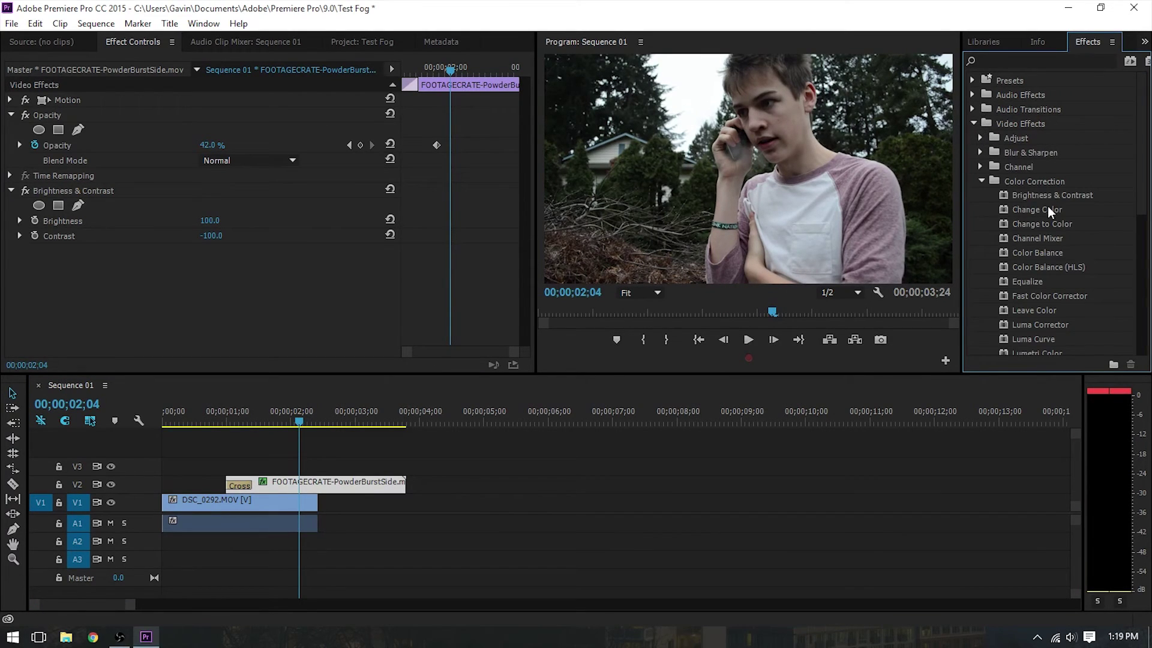
scroll(1025, 201, down, 5)
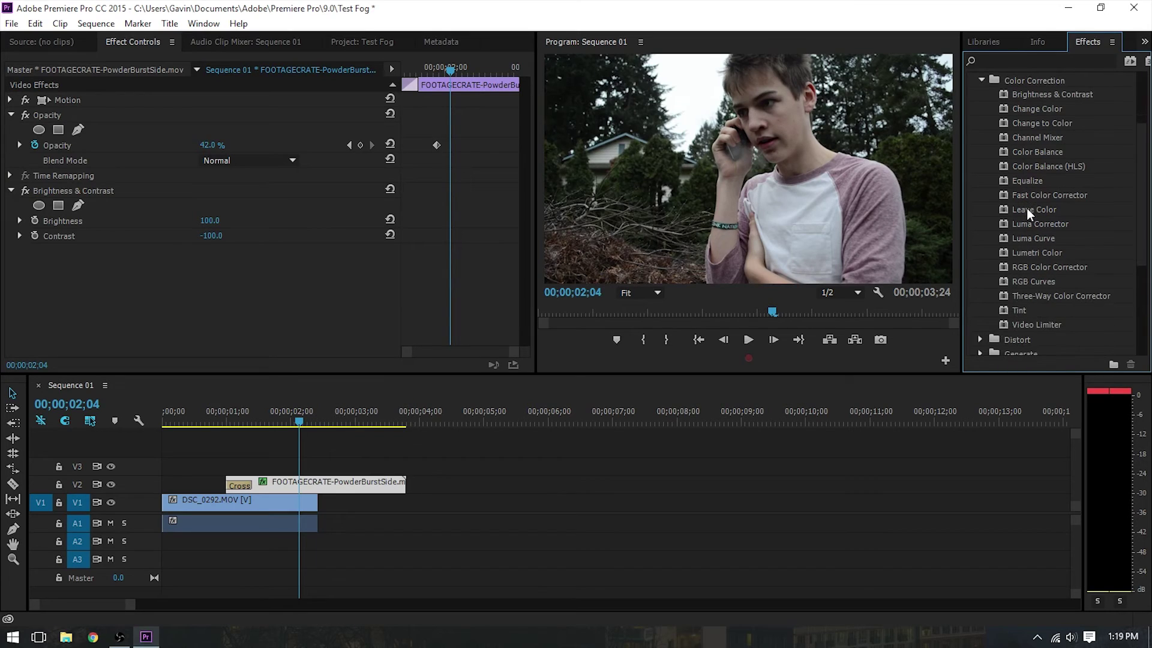
drag(1015, 310, 236, 497)
drag(265, 423, 218, 426)
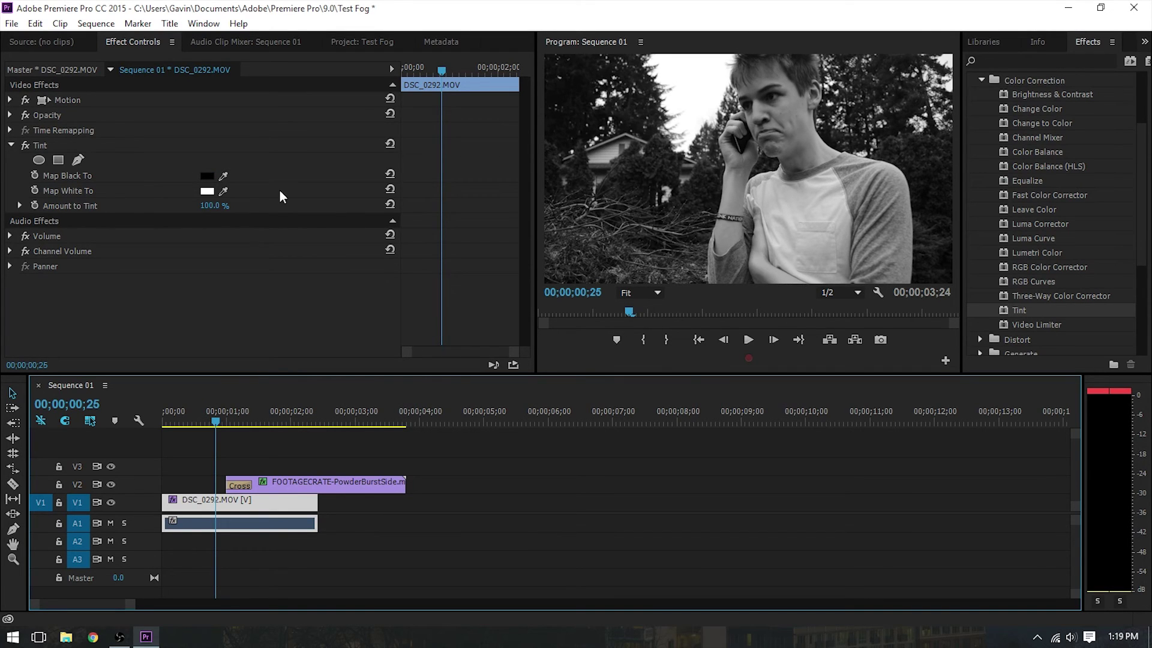
Set Tint's Map White To colour to a teal-blue (369DBB) so DSC_0292.MOV looks cold.
click(207, 190)
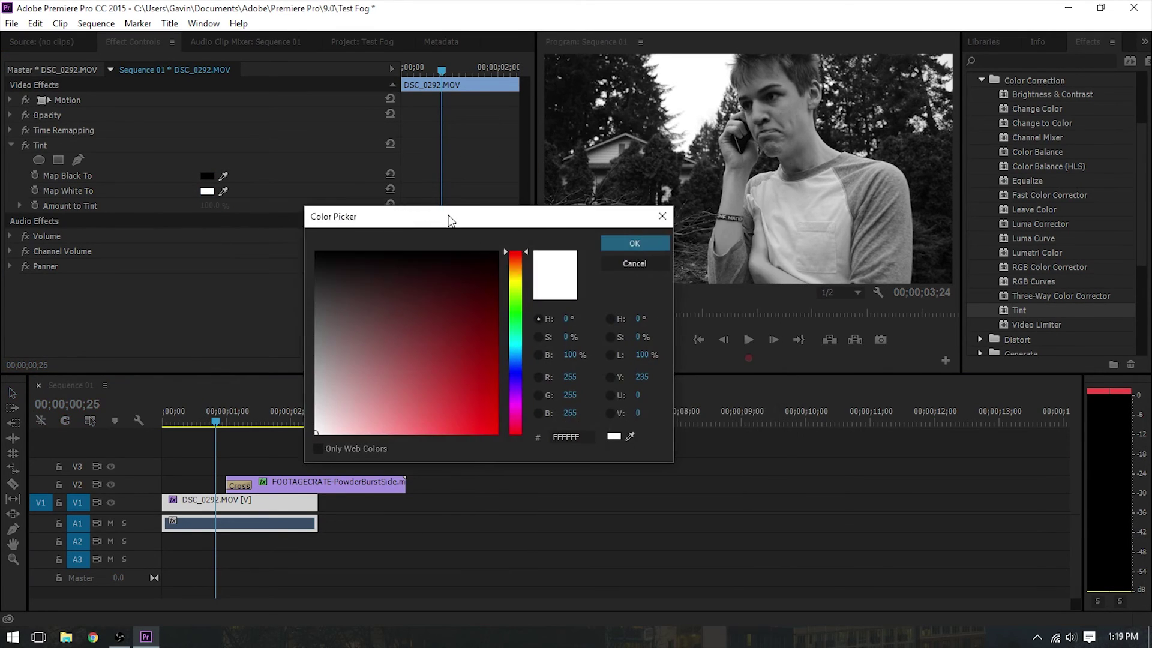
drag(450, 220, 245, 203)
mouse_move(317, 243)
mouse_down()
mouse_move(311, 341)
mouse_move(265, 350)
mouse_move(280, 304)
mouse_move(283, 322)
mouse_move(240, 368)
mouse_up()
click(253, 332)
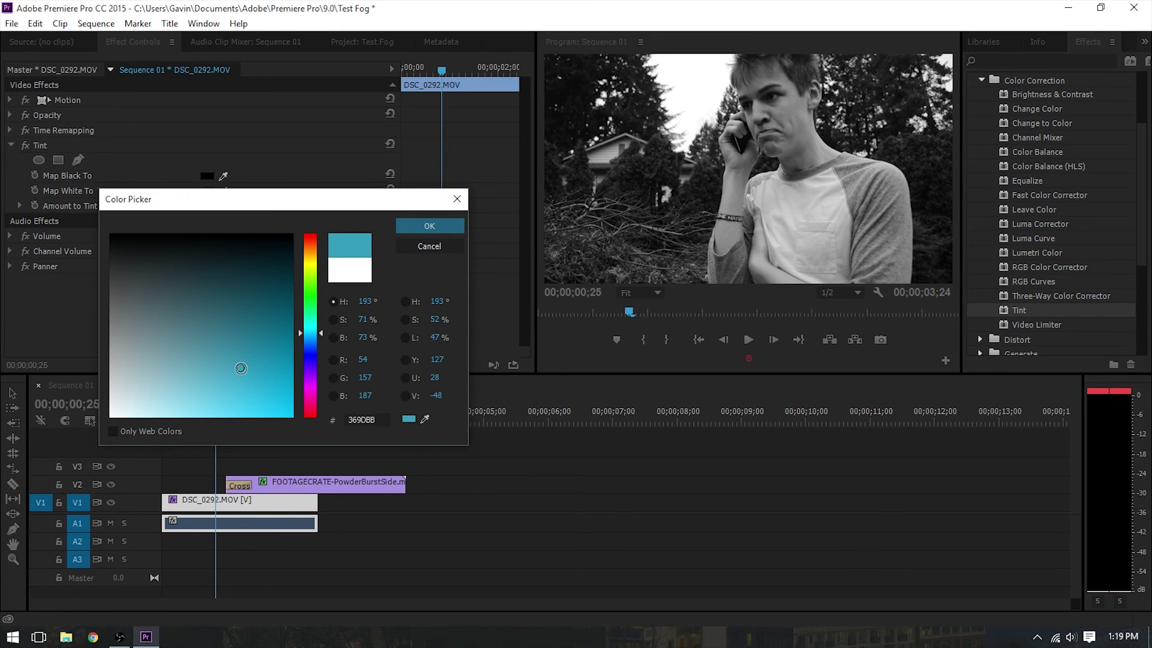
click(405, 227)
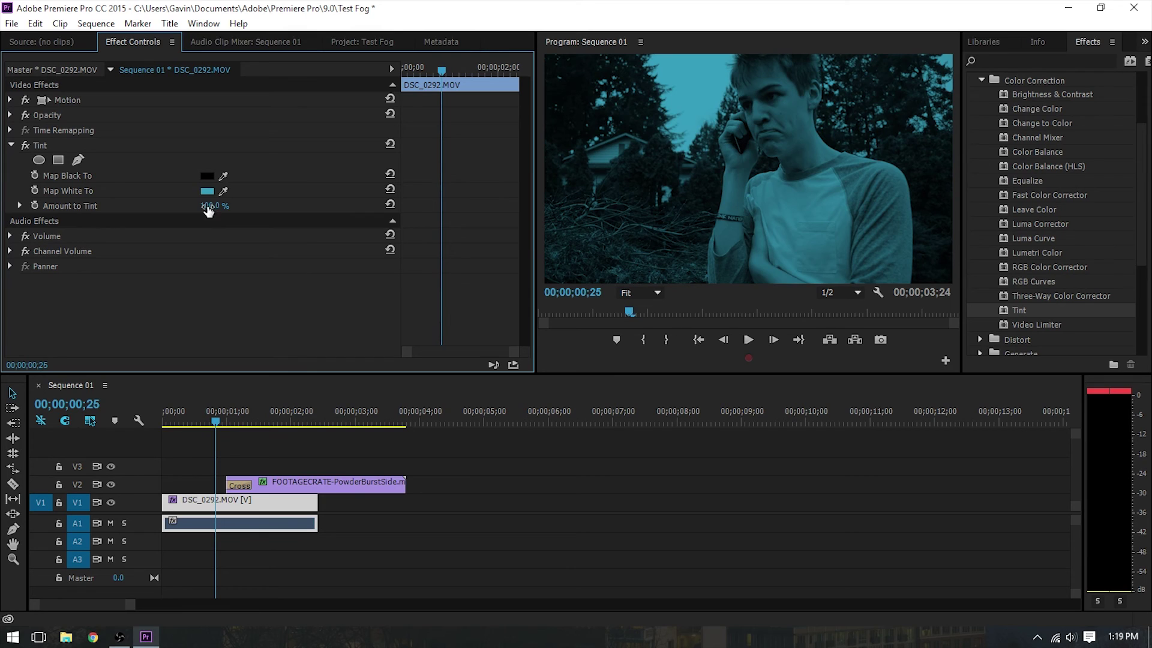
Lower Amount to Tint to 42% and apply Brightness & Contrast to DSC_0292.MOV.
drag(214, 205, 178, 205)
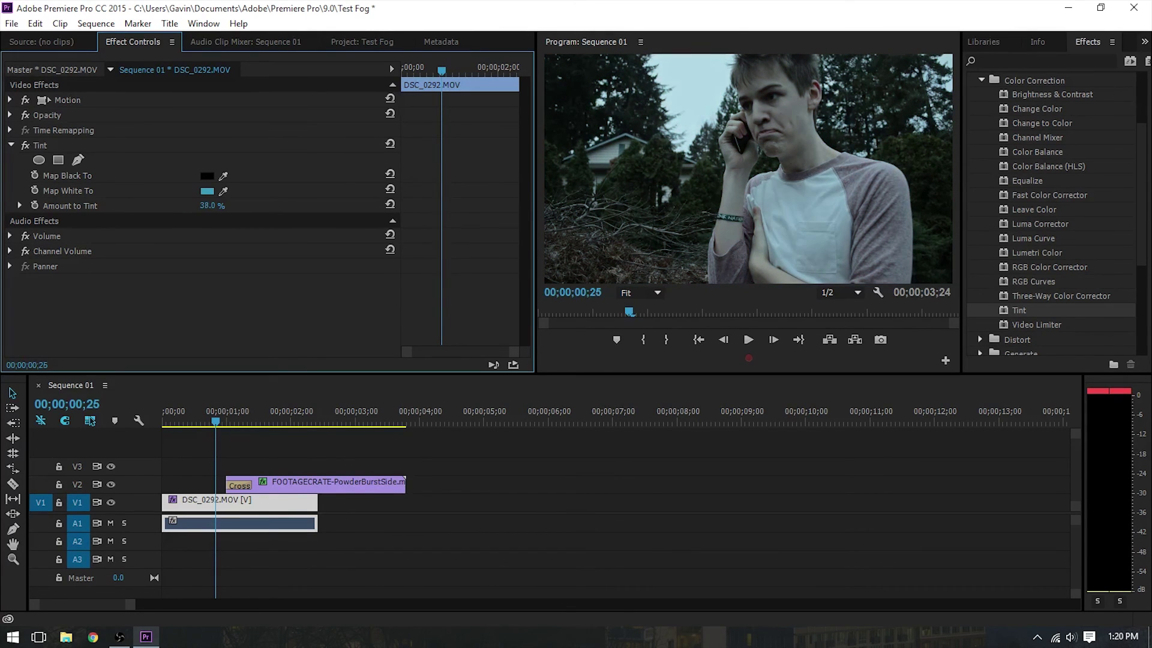
click(220, 417)
scroll(1074, 204, up, 1)
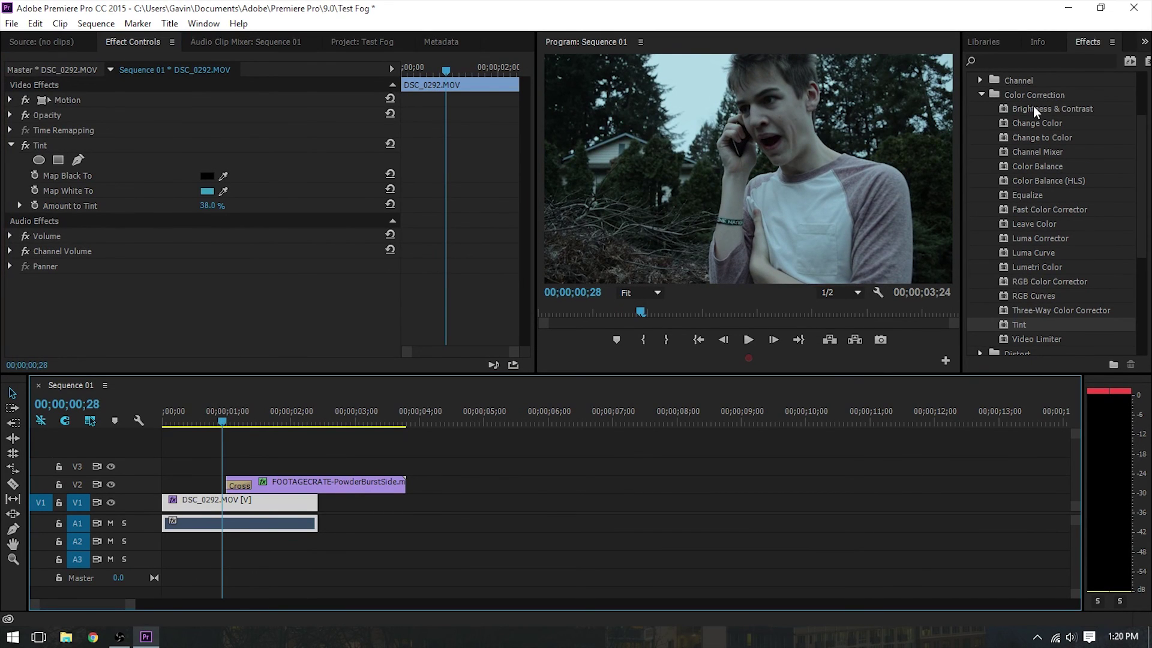
drag(1033, 111, 240, 501)
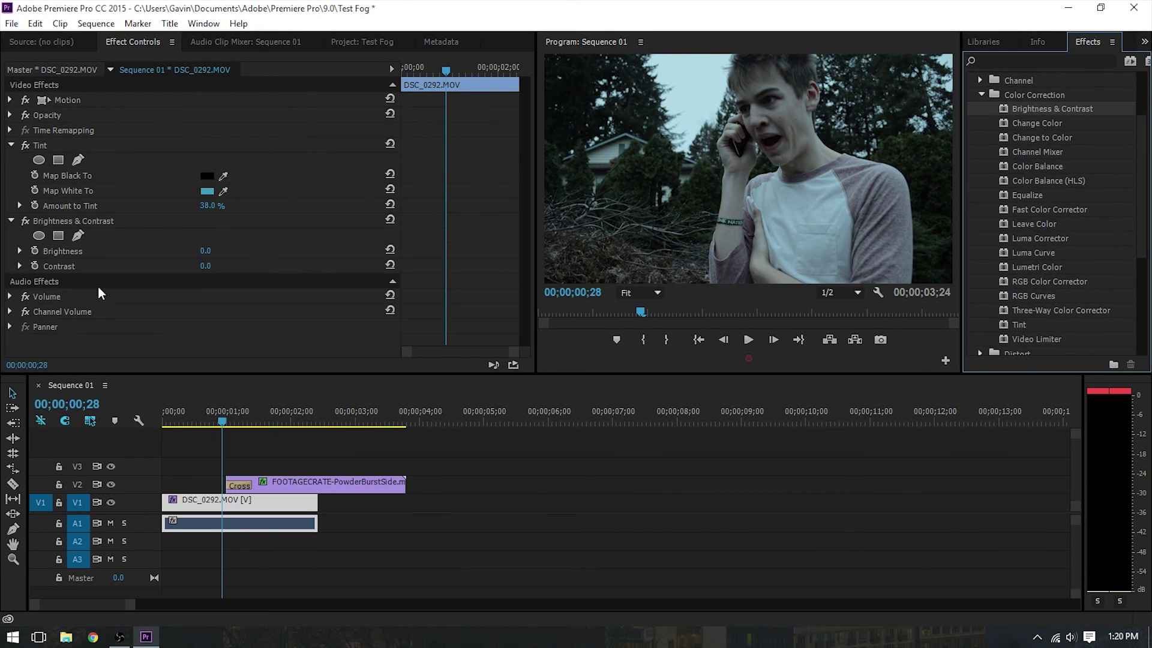
Set Brightness to 18 and Amount to Tint to 49%, then play back from 00;00;00;21.
drag(206, 250, 210, 250)
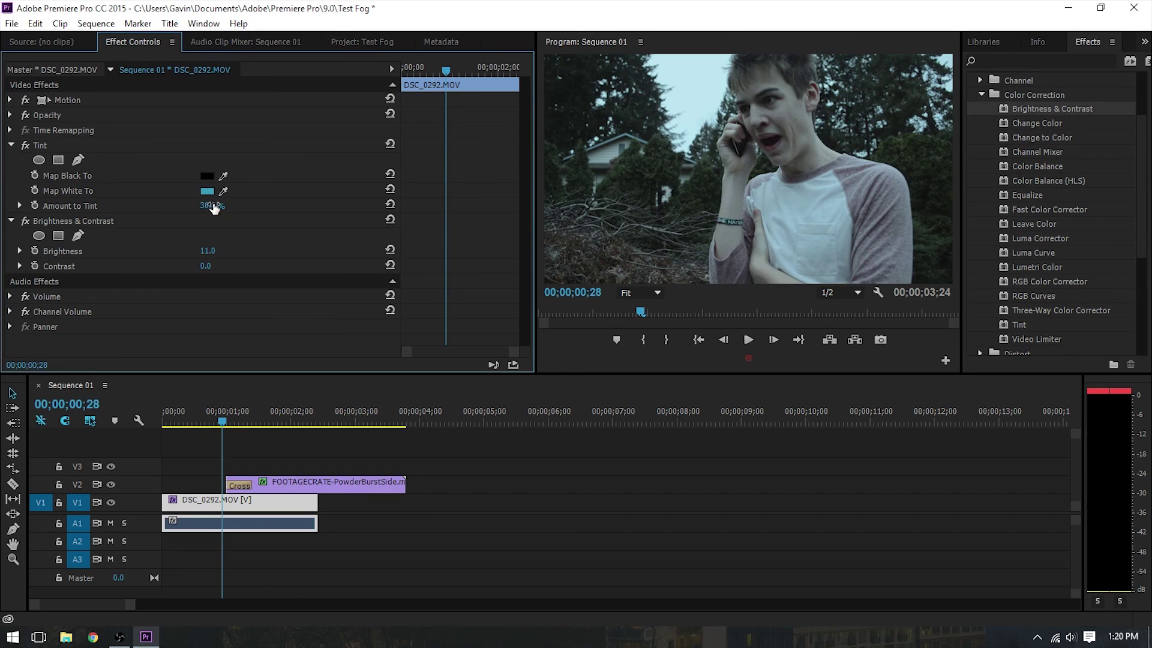
mouse_move(214, 208)
mouse_down()
mouse_move(230, 208)
mouse_move(210, 208)
mouse_up()
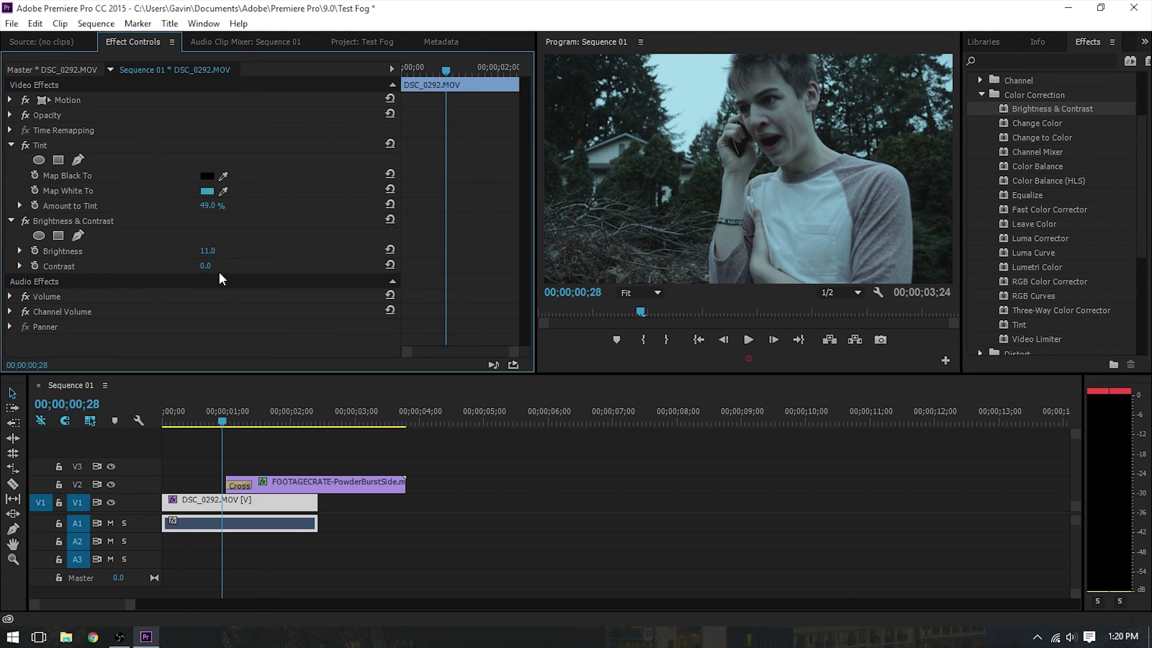
drag(207, 251, 217, 251)
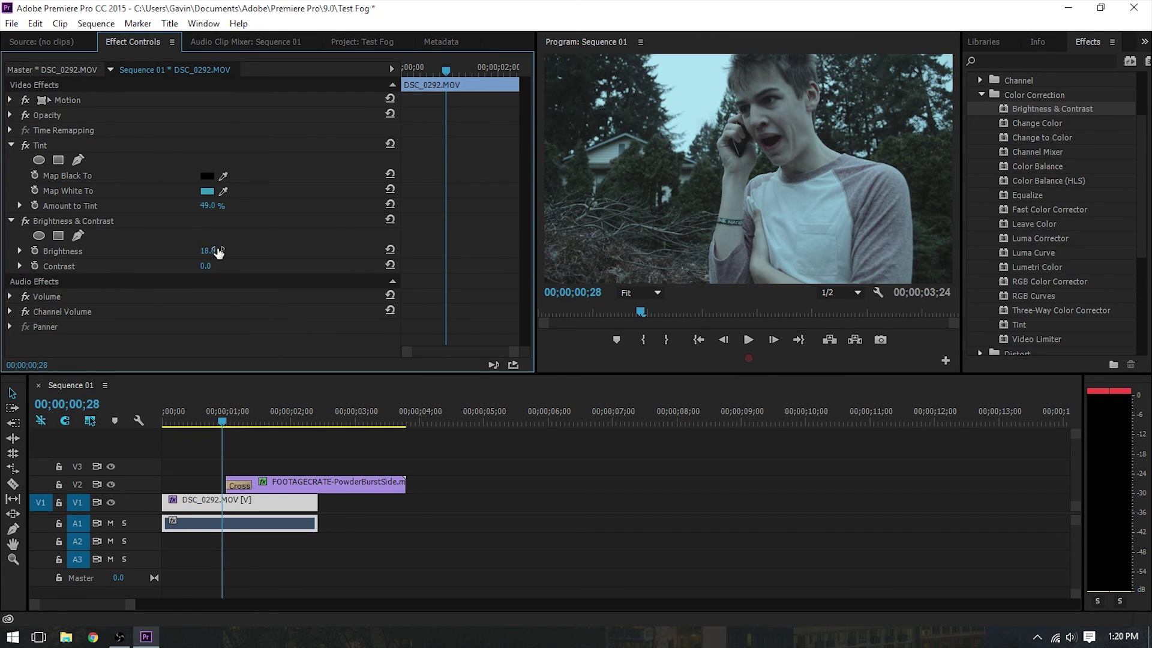
click(208, 421)
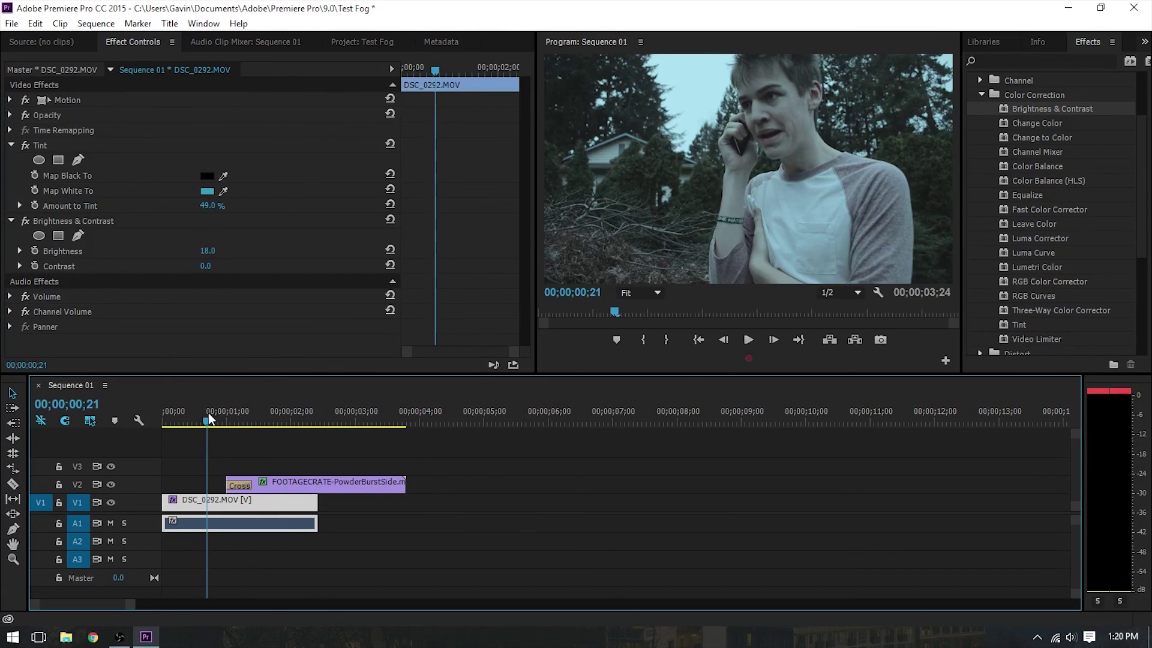
key(space)
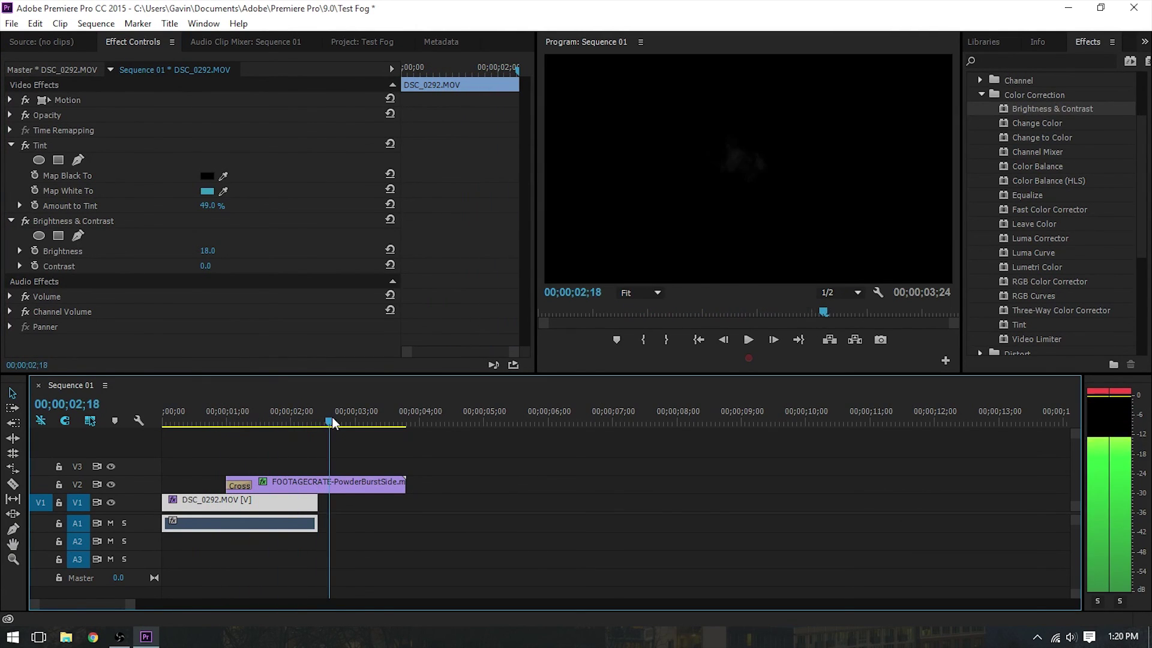
click(201, 422)
drag(204, 423, 267, 423)
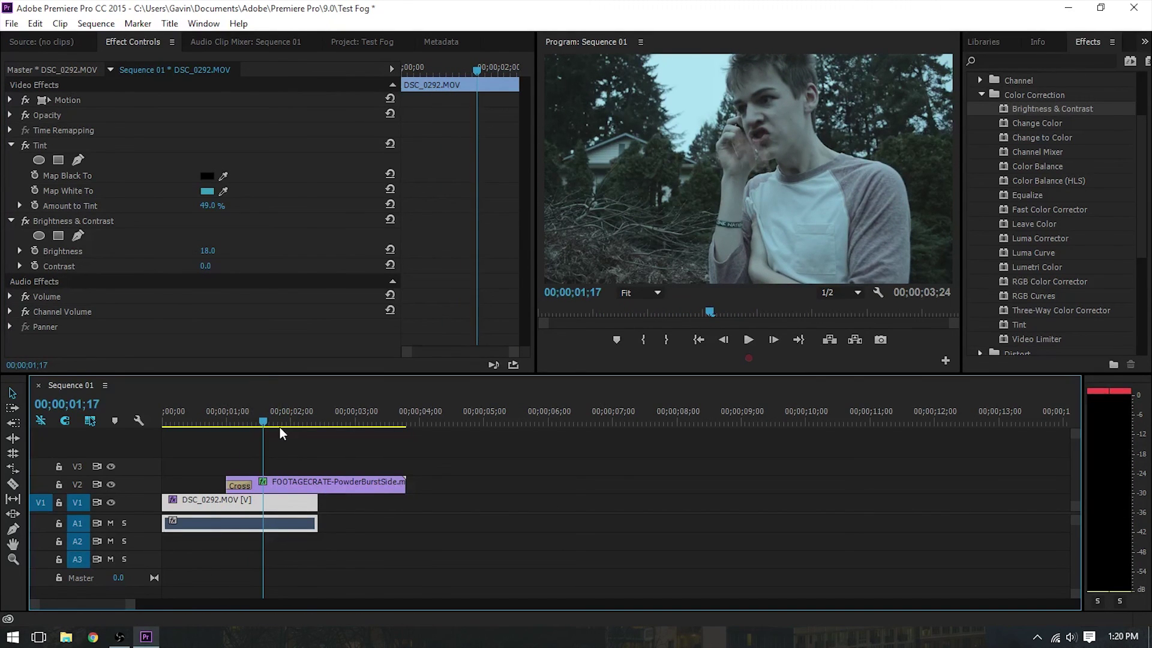